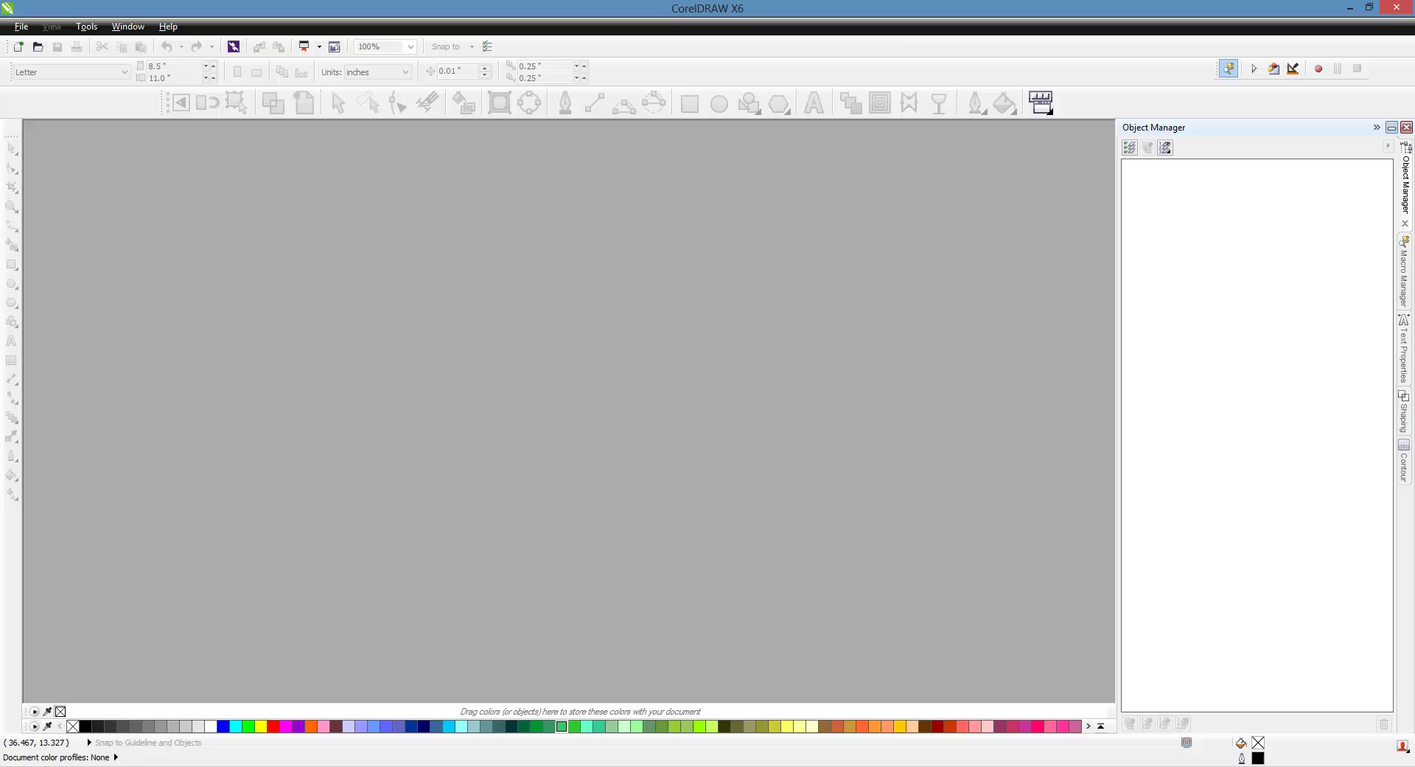
- Bring the Firefox window with the Easy Stone Templates homepage to the front from the taskbar
{"action": "left_click", "coordinate": [900, 704]}
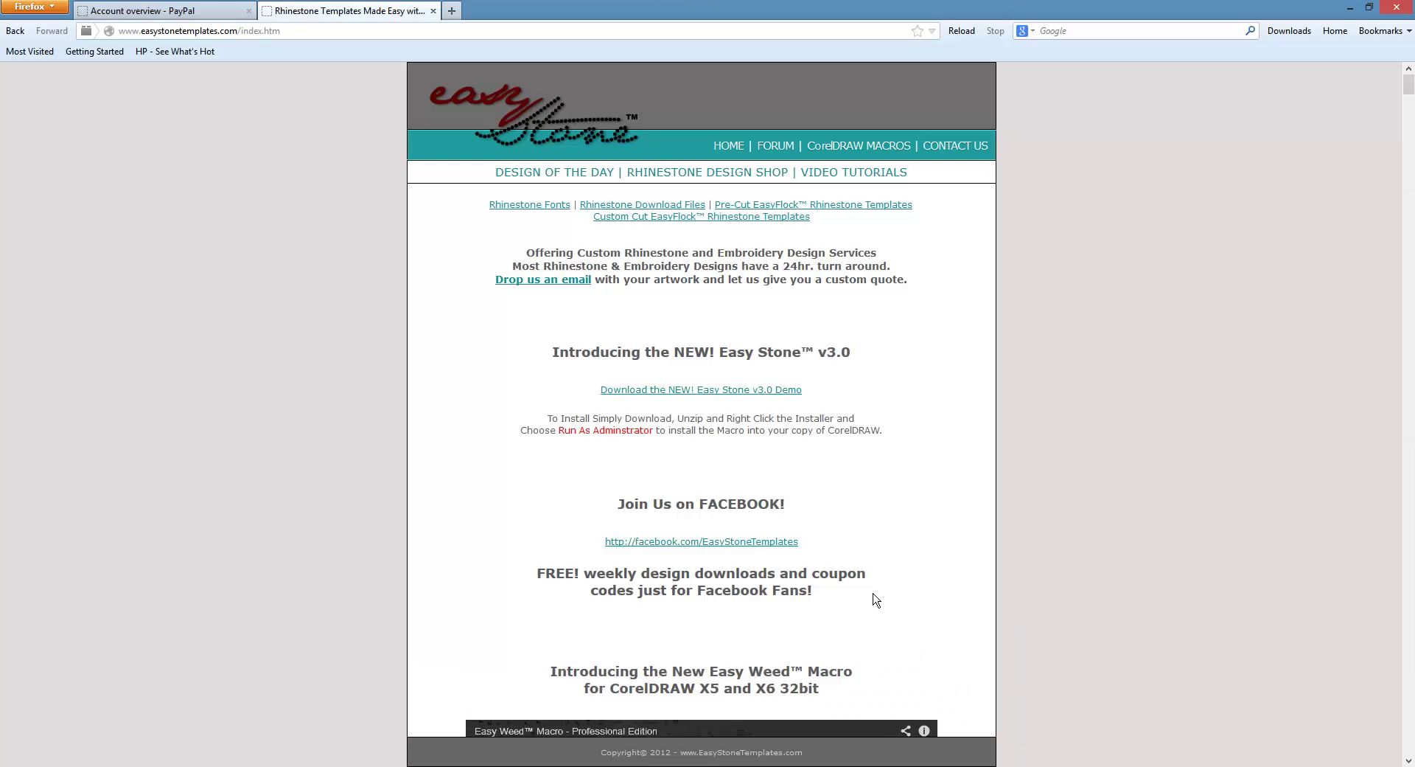
- Browse Rhinestone Design Shop > $$$ FREEBIES $$$ > CorelDRAW Macros to list its three free products
{"action": "left_click", "coordinate": [704, 177]}
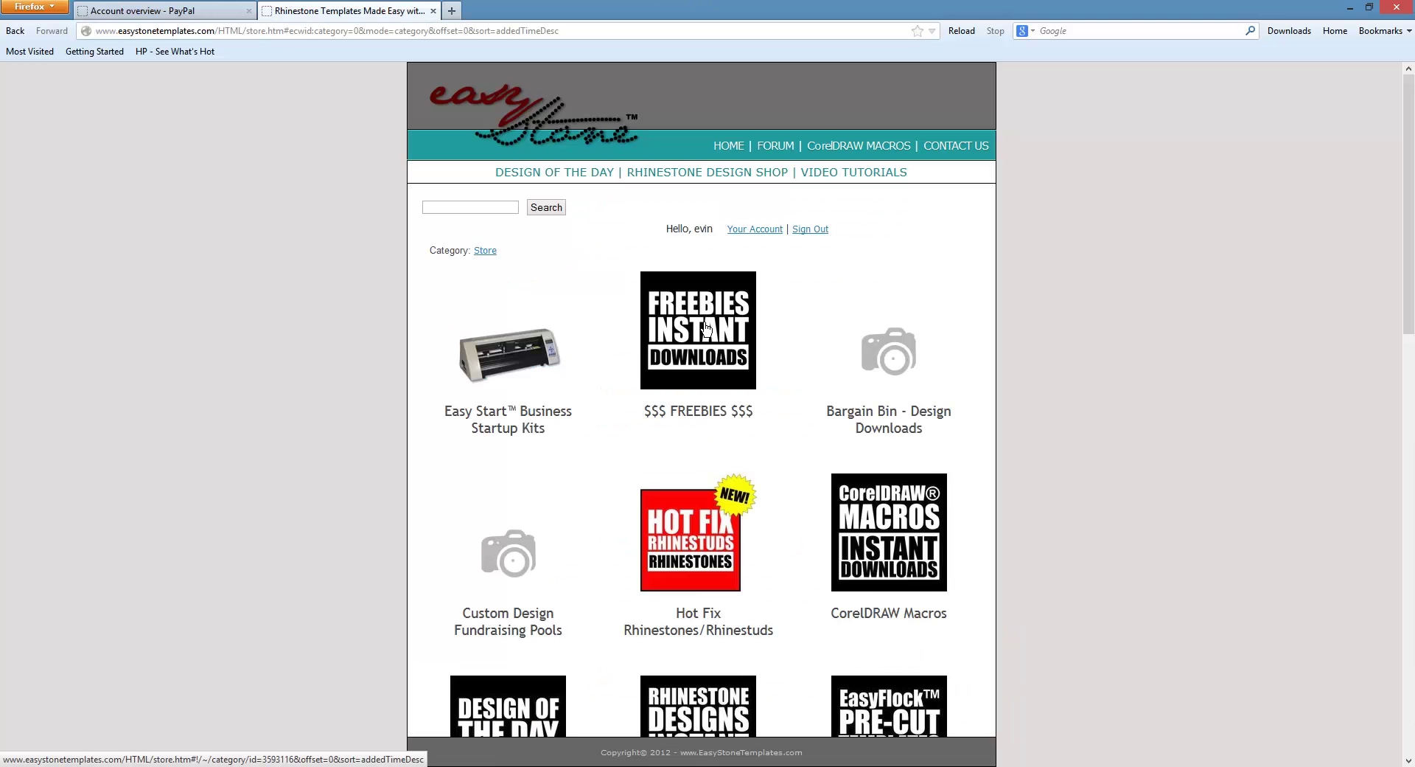
{"action": "left_click", "coordinate": [704, 323]}
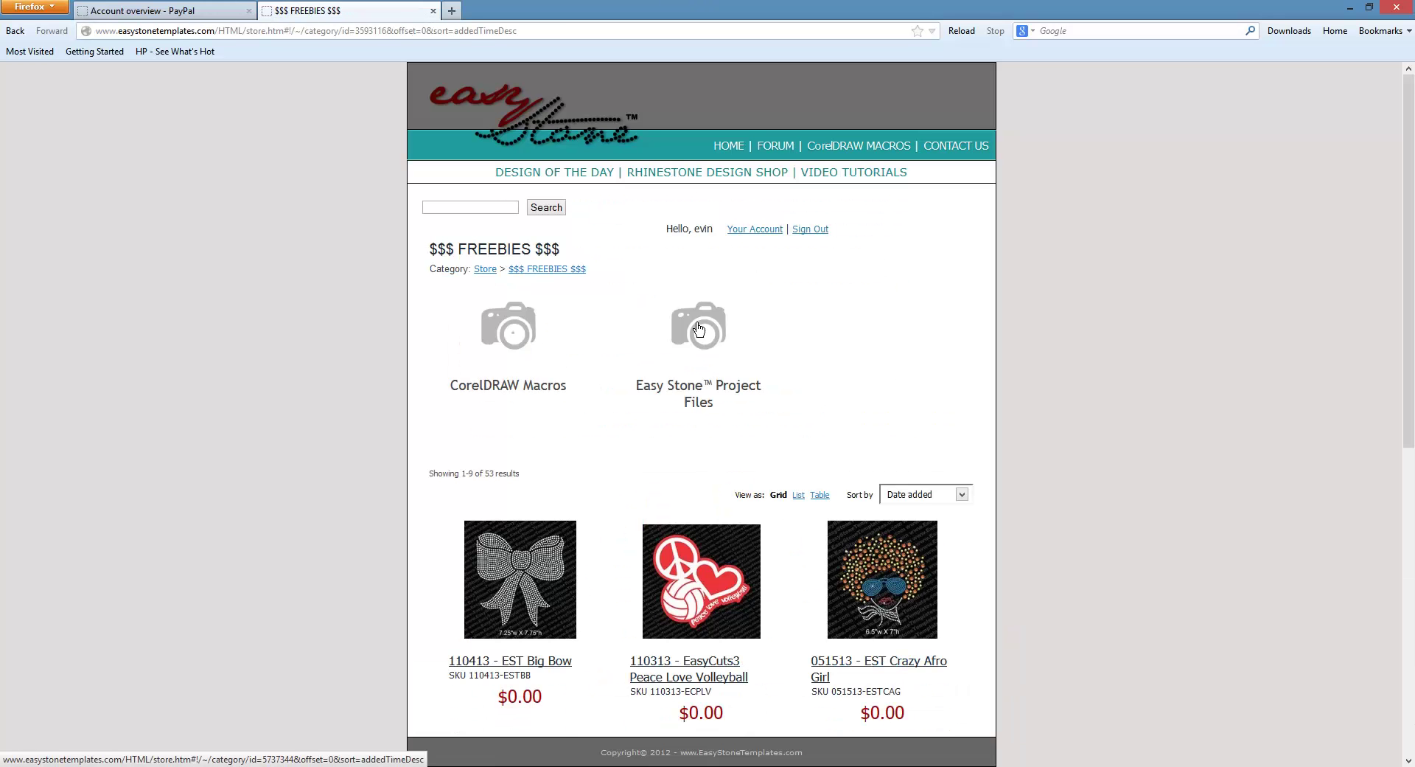
{"action": "left_click", "coordinate": [516, 341]}
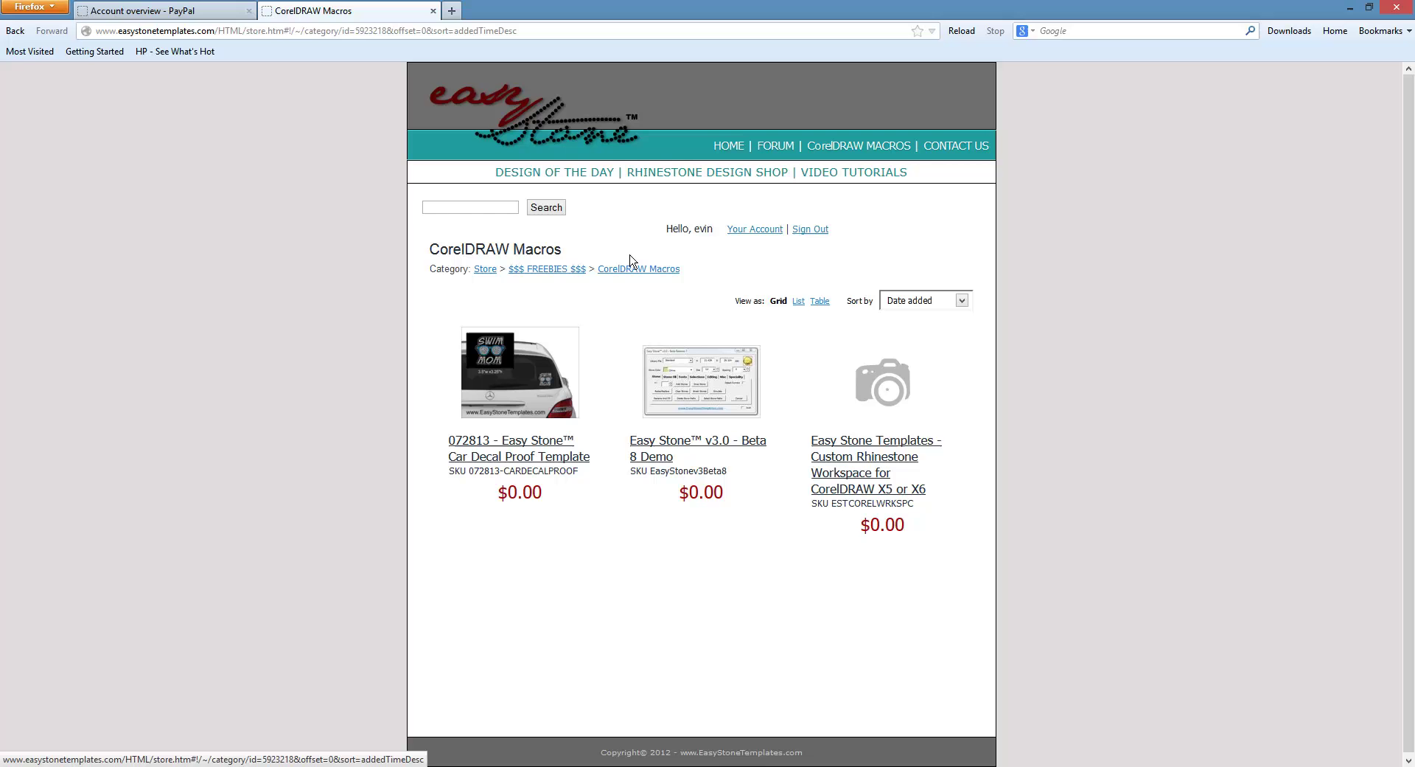
{"action": "left_click", "coordinate": [567, 272]}
{"action": "scroll", "coordinate": [682, 428], "scroll_direction": "down", "scroll_amount": 5}
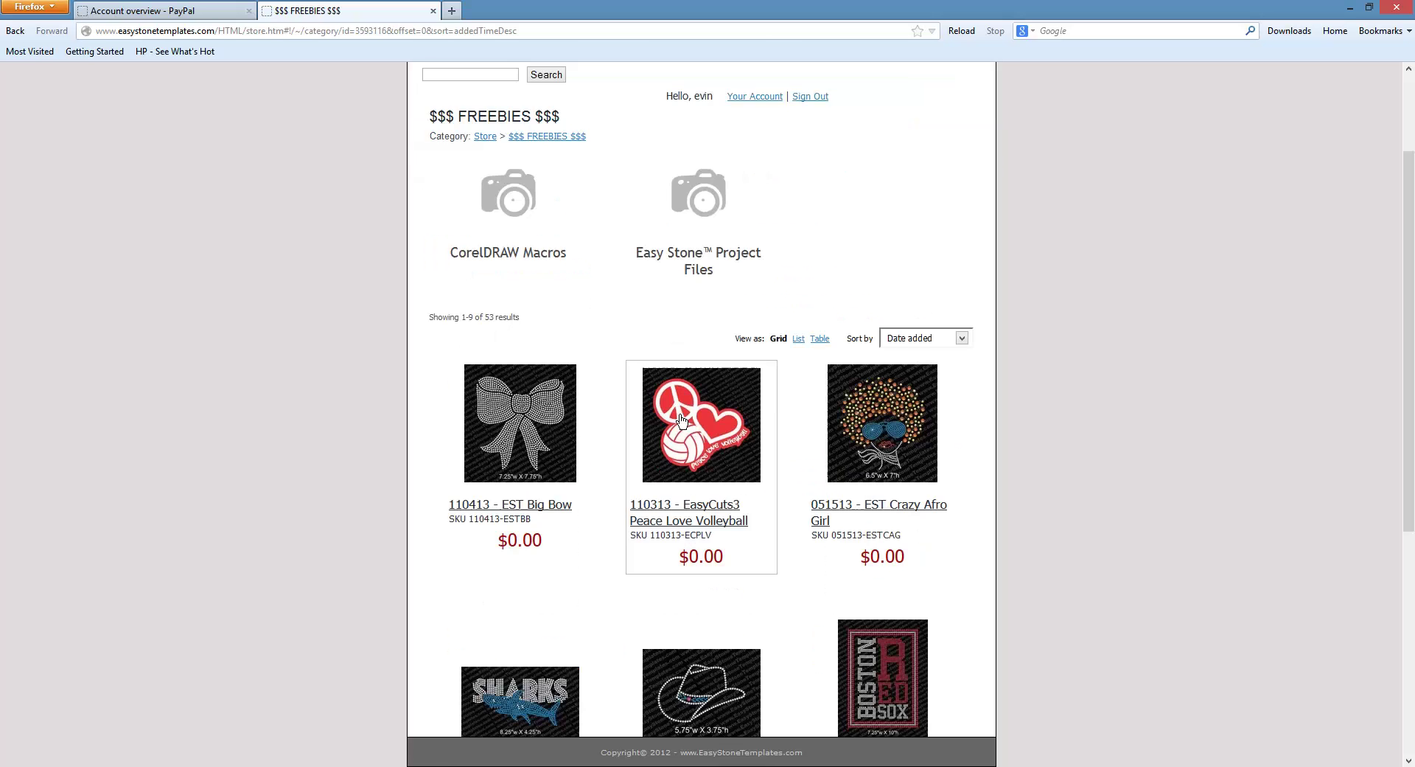
{"action": "scroll", "coordinate": [682, 428], "scroll_direction": "down", "scroll_amount": 2}
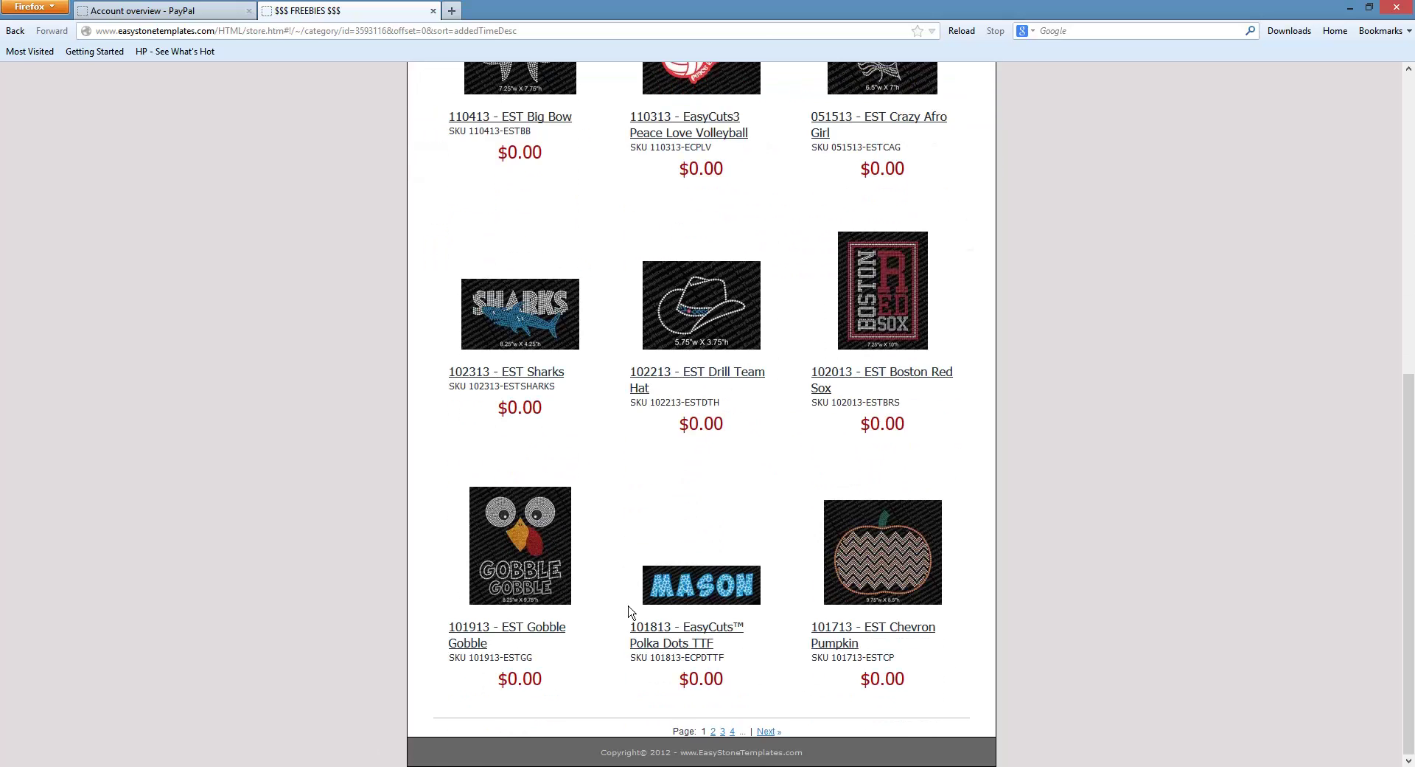
{"action": "scroll", "coordinate": [631, 611], "scroll_direction": "up", "scroll_amount": 6}
{"action": "scroll", "coordinate": [631, 612], "scroll_direction": "up", "scroll_amount": 3}
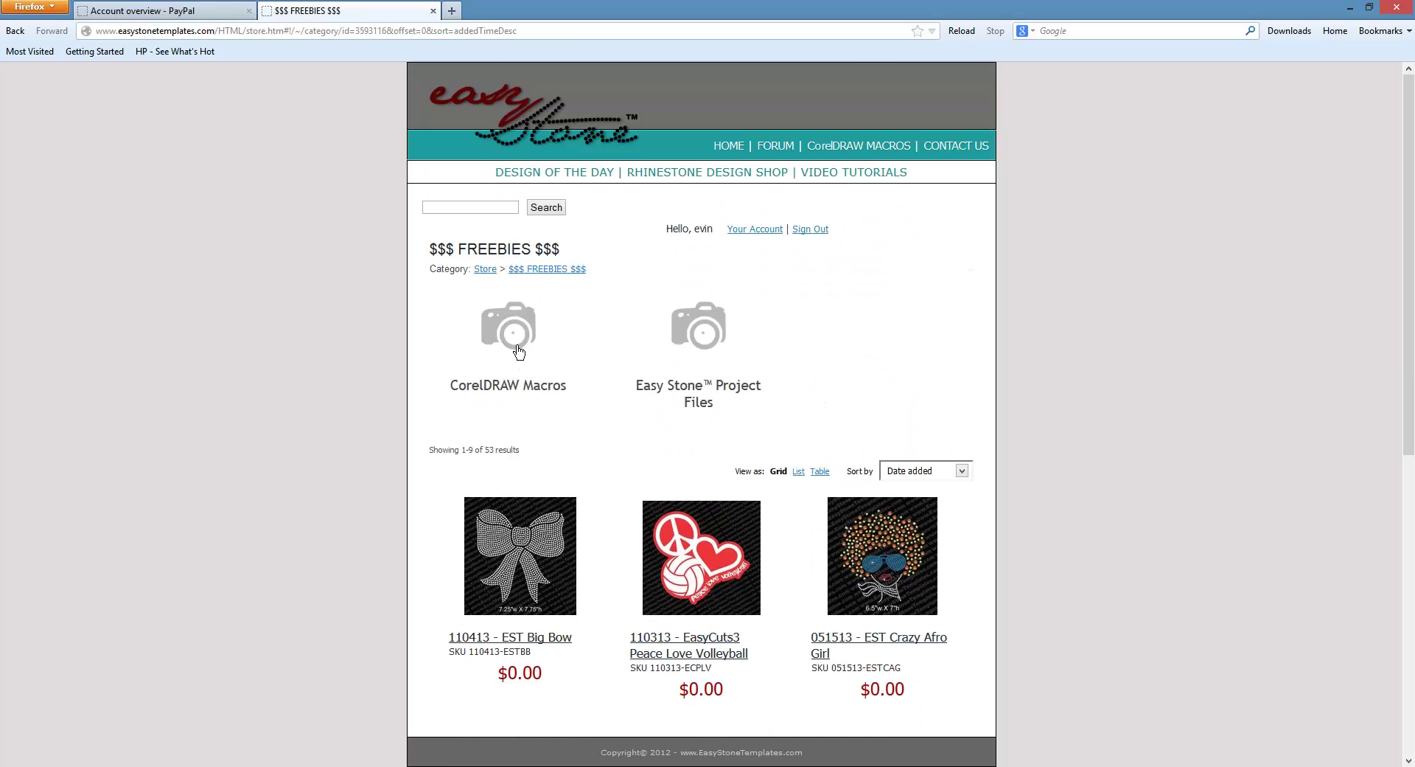
{"action": "left_click", "coordinate": [517, 349]}
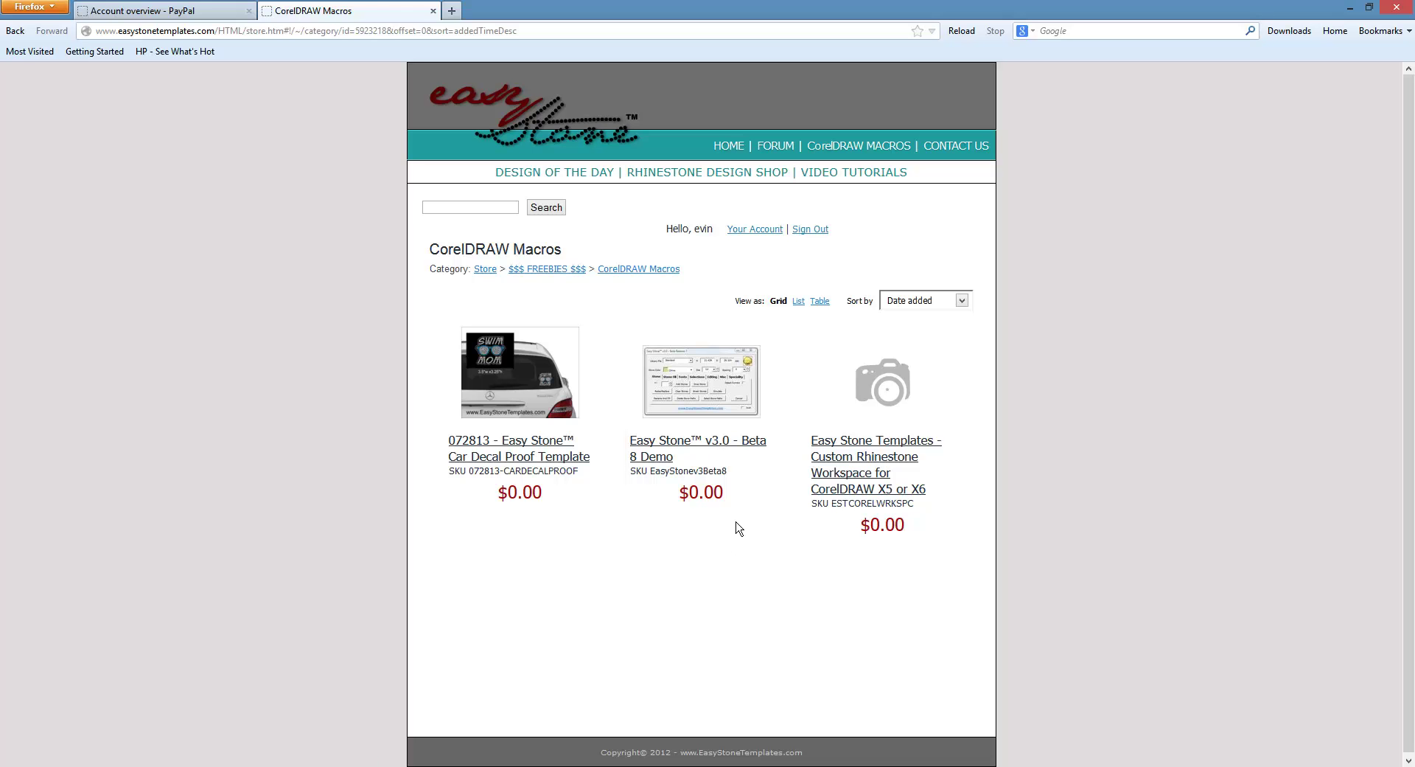
- Open Your Account's Orders and scroll to the Easy Stone v3.0 Beta 8 Demo download zips
{"action": "left_click", "coordinate": [750, 231]}
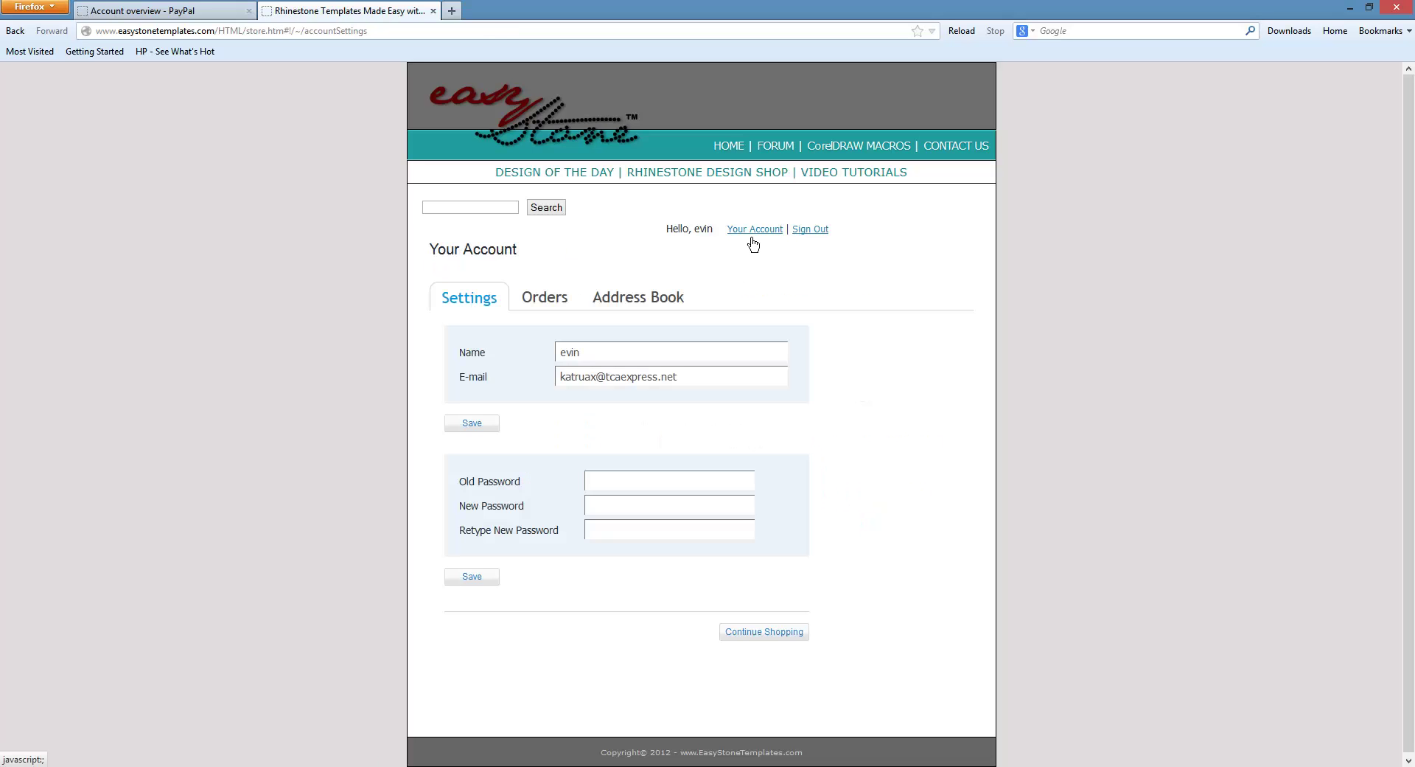
{"action": "left_click", "coordinate": [551, 303]}
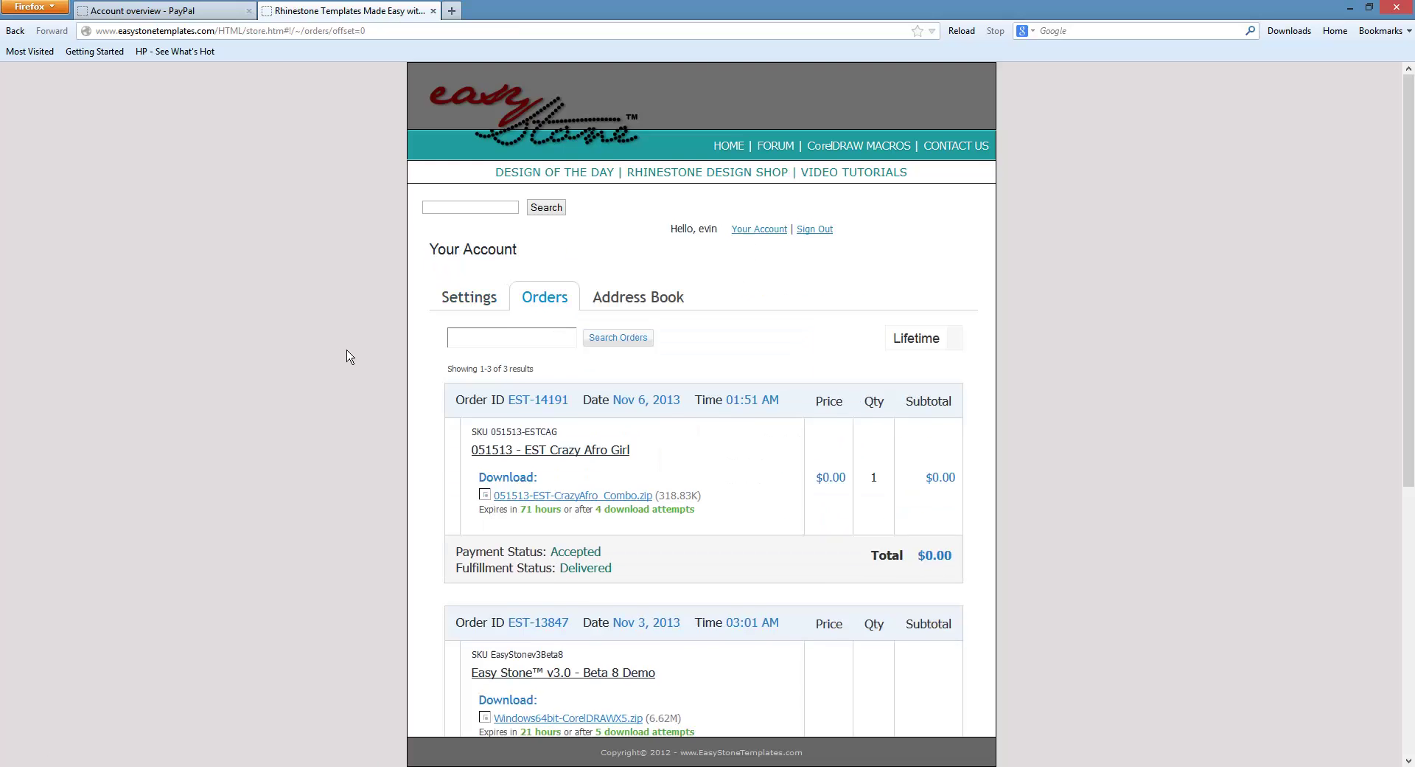
{"action": "scroll", "coordinate": [730, 442], "scroll_direction": "down", "scroll_amount": 5}
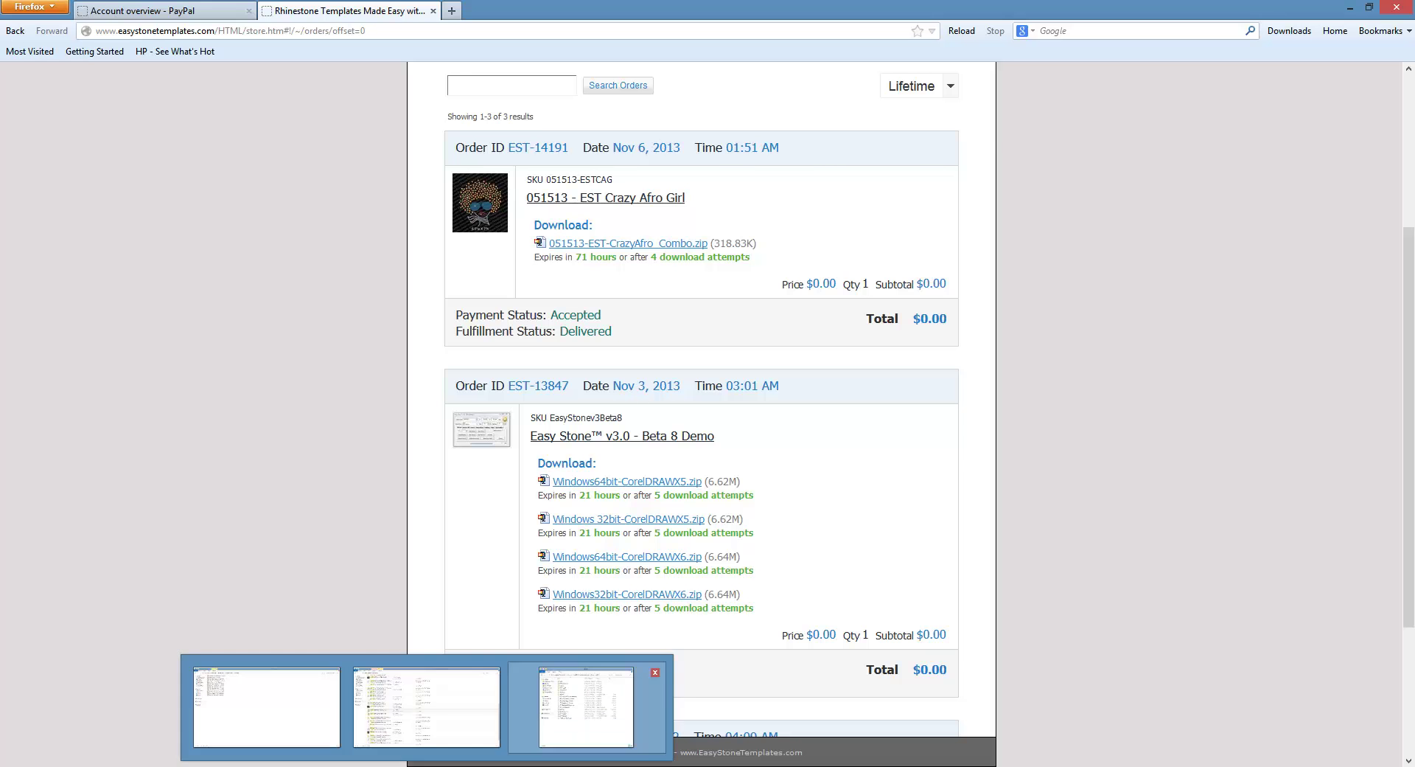
{"action": "left_click", "coordinate": [601, 704]}
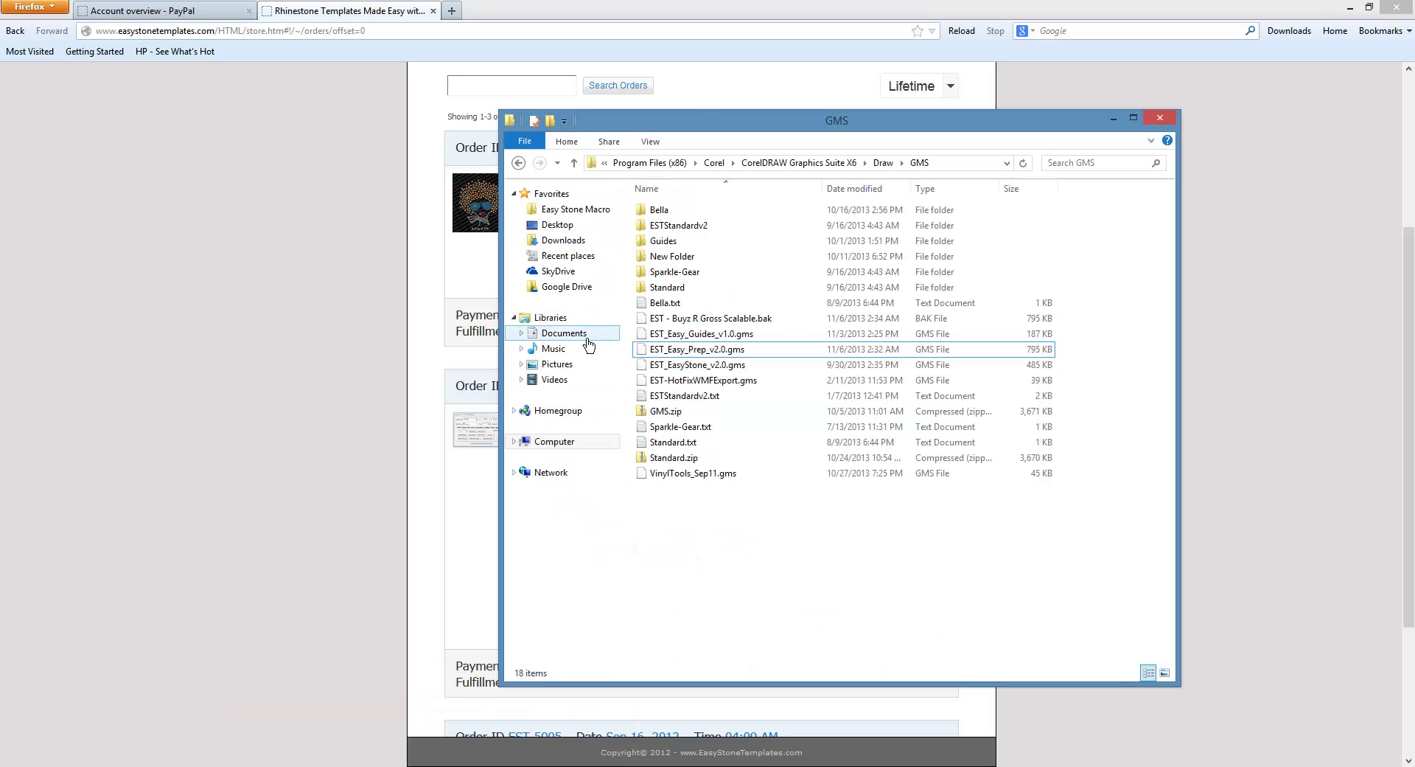
{"action": "left_click", "coordinate": [556, 441]}
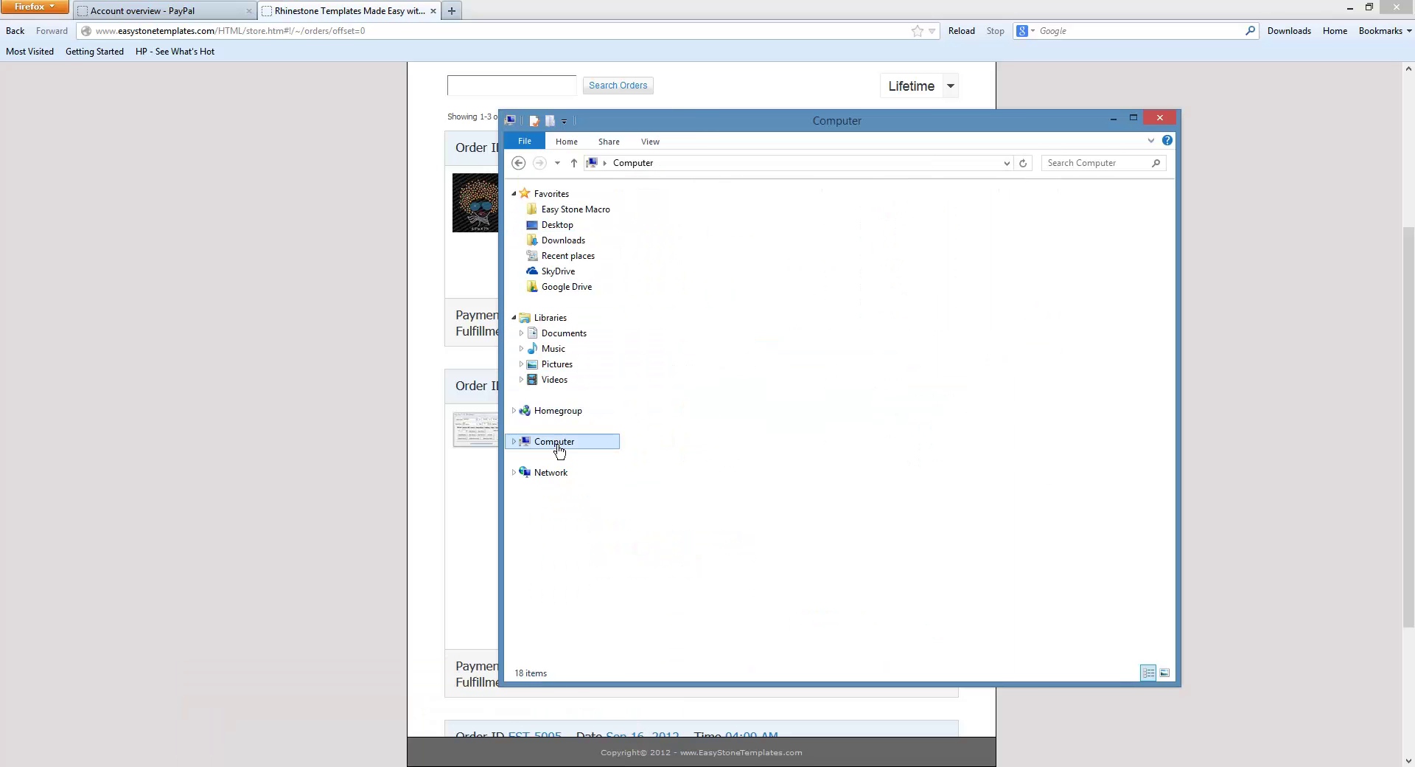
{"action": "double_click", "coordinate": [726, 223]}
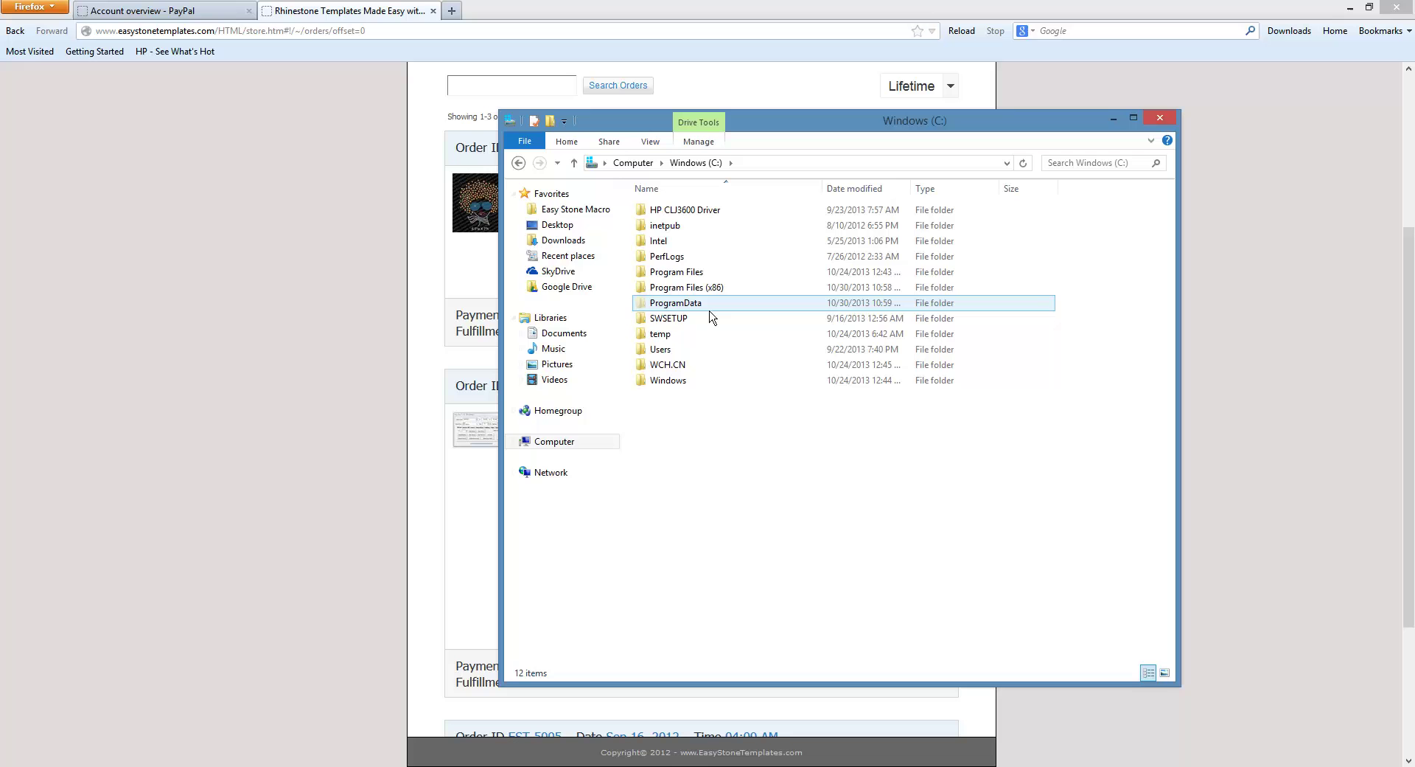
{"action": "mouse_move", "coordinate": [723, 298]}
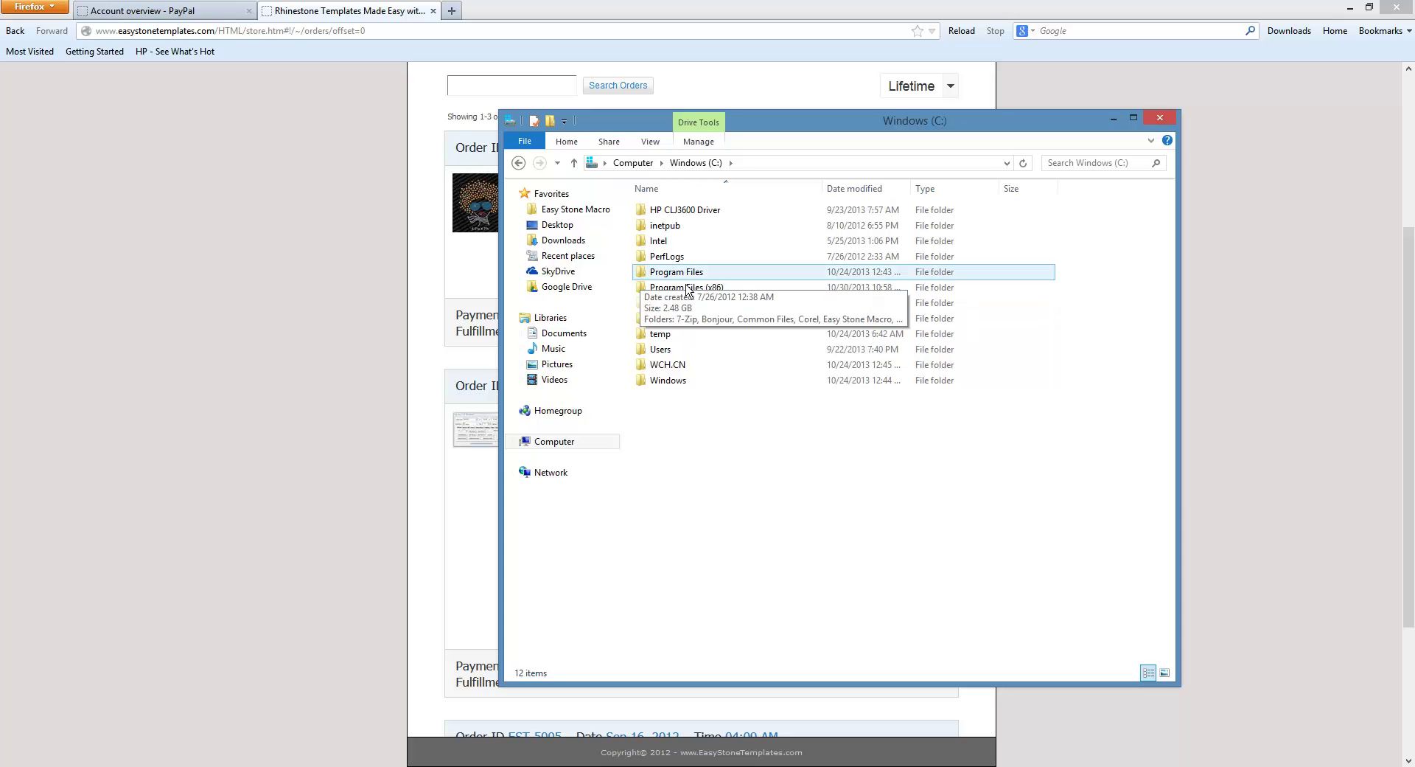
{"action": "left_click", "coordinate": [714, 303]}
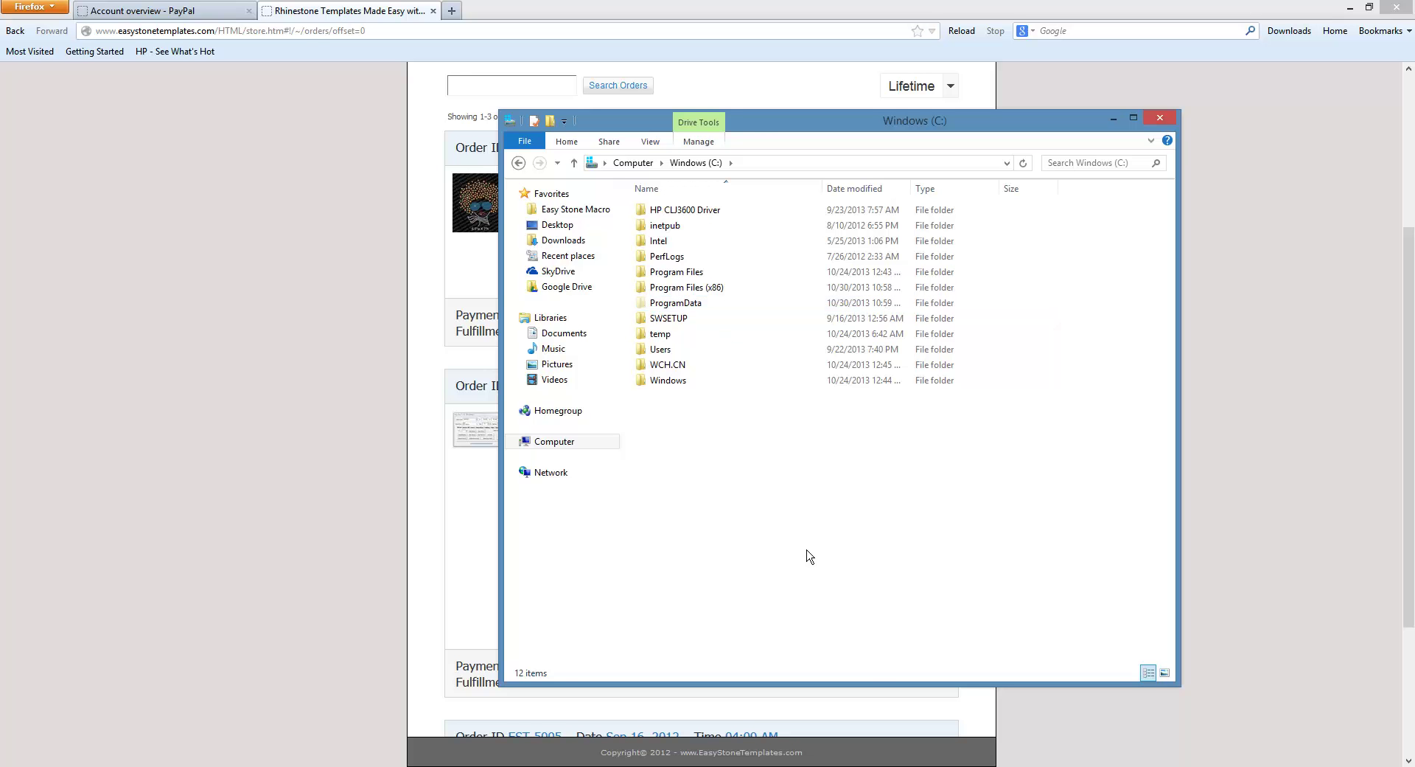
{"action": "left_click", "coordinate": [1173, 123]}
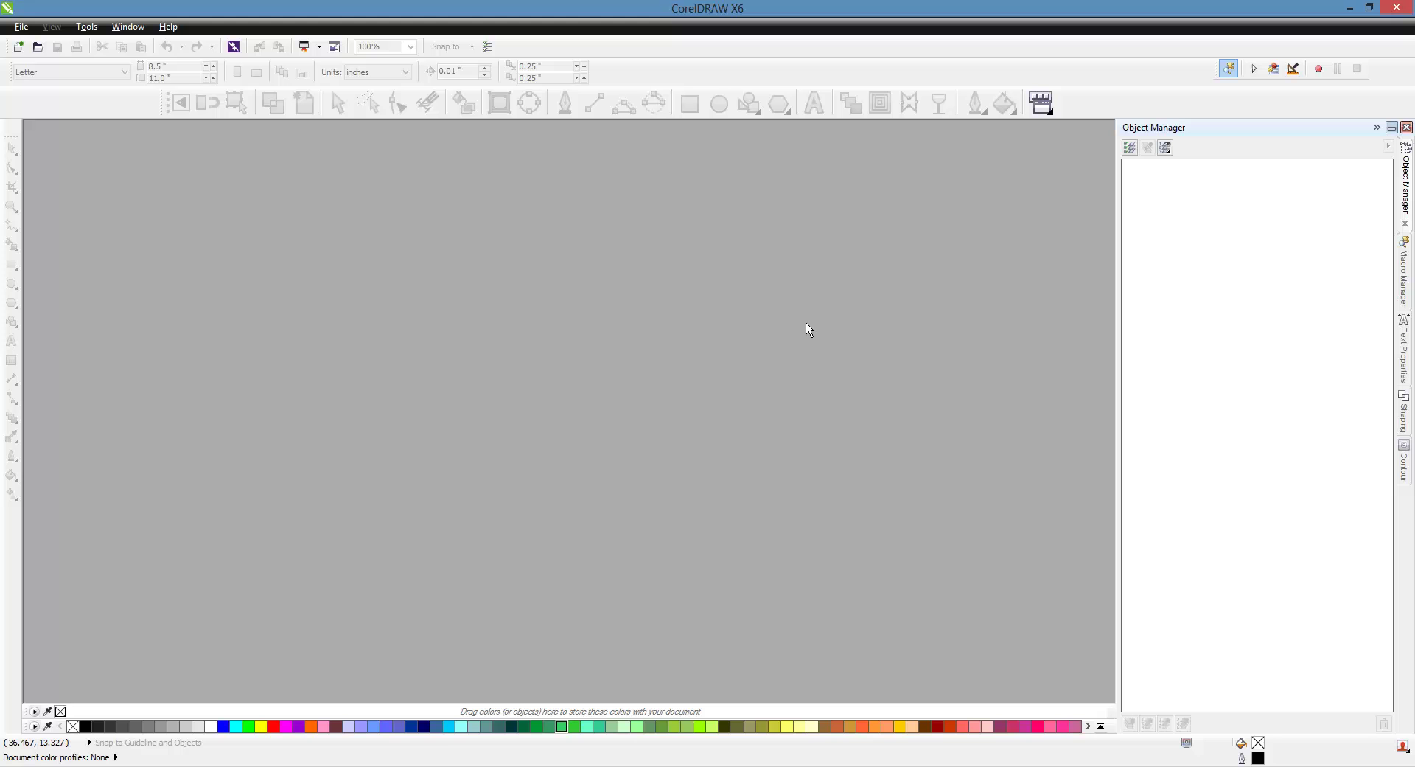
- Browse from the orders page through $$$ FREEBIES $$$ > CorelDRAW Macros to the Custom Rhinestone Workspace product
{"action": "left_click", "coordinate": [806, 761]}
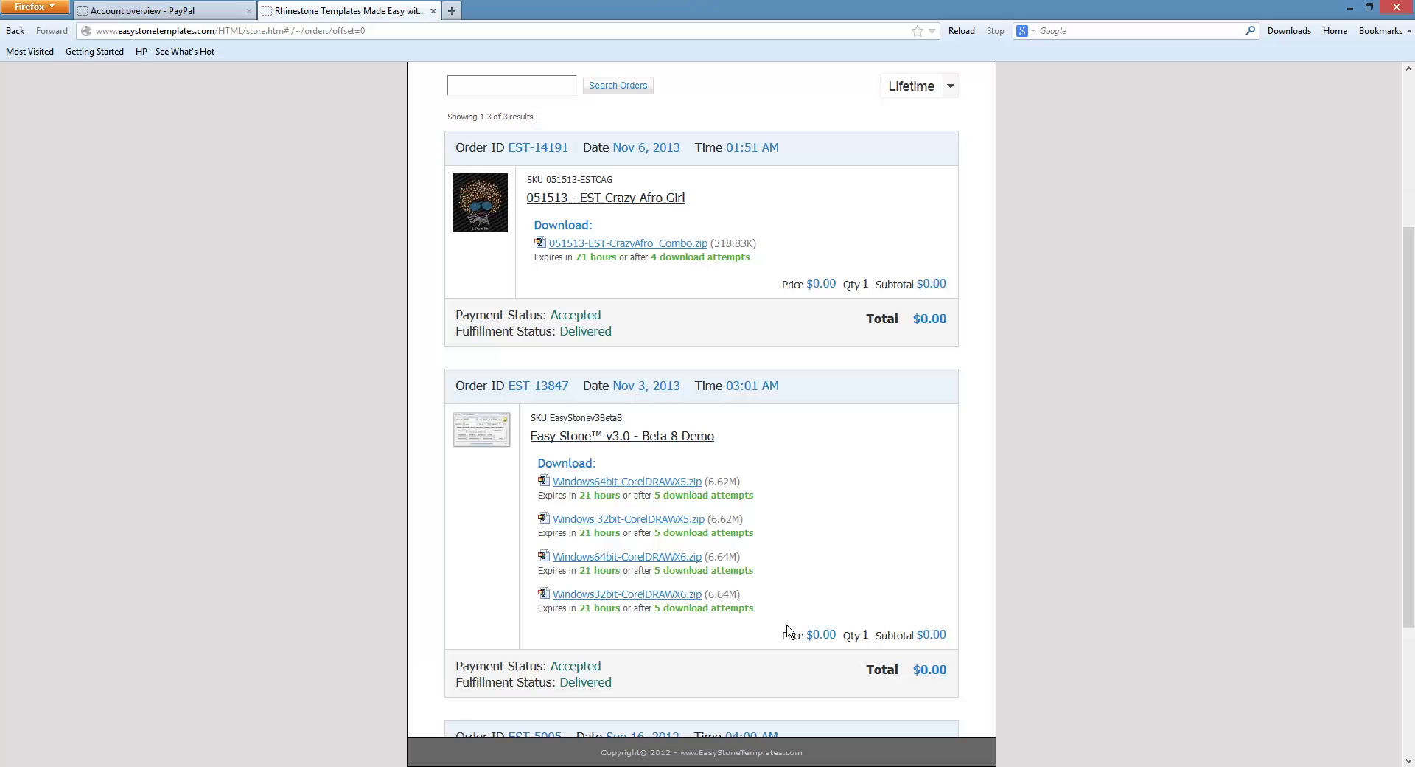
{"action": "scroll", "coordinate": [804, 503], "scroll_direction": "down", "scroll_amount": 3}
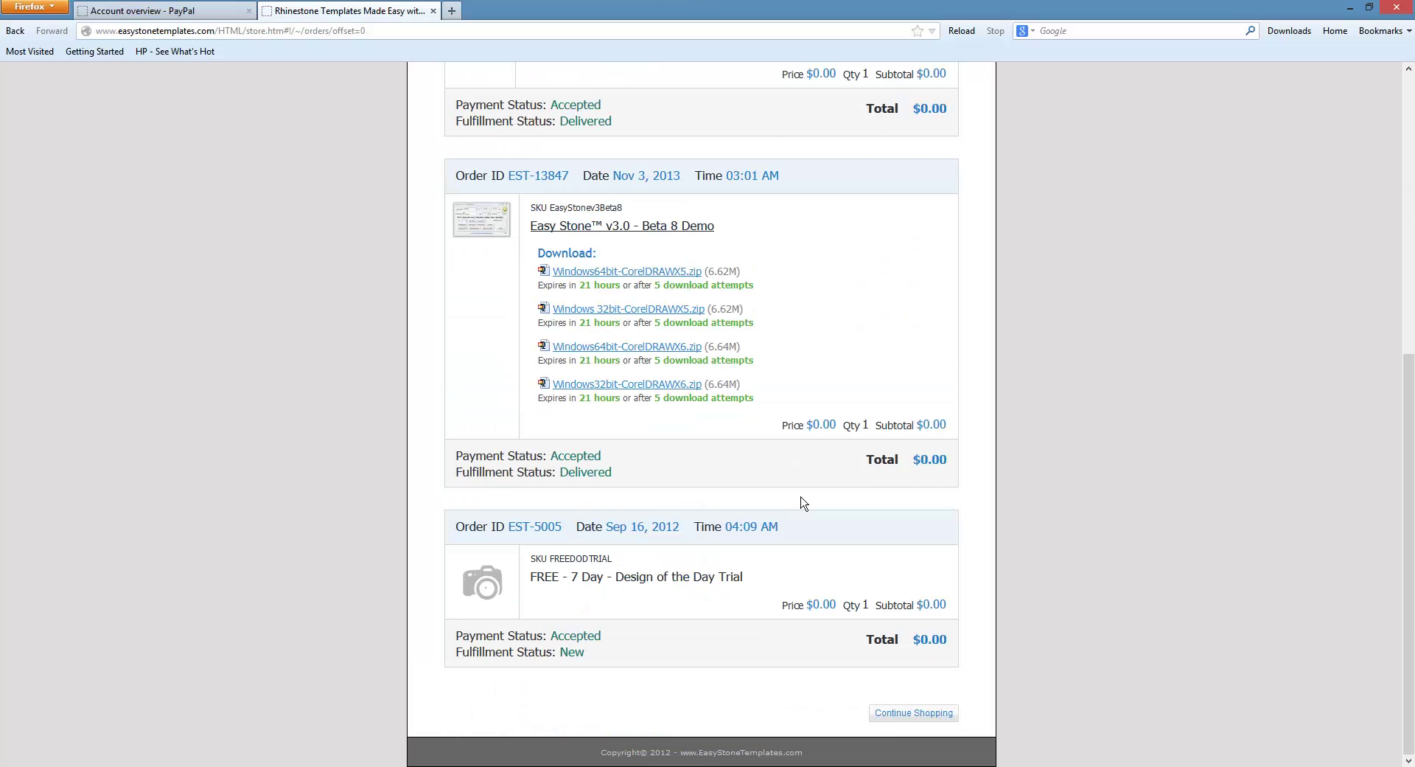
{"action": "scroll", "coordinate": [802, 501], "scroll_direction": "up", "scroll_amount": 7}
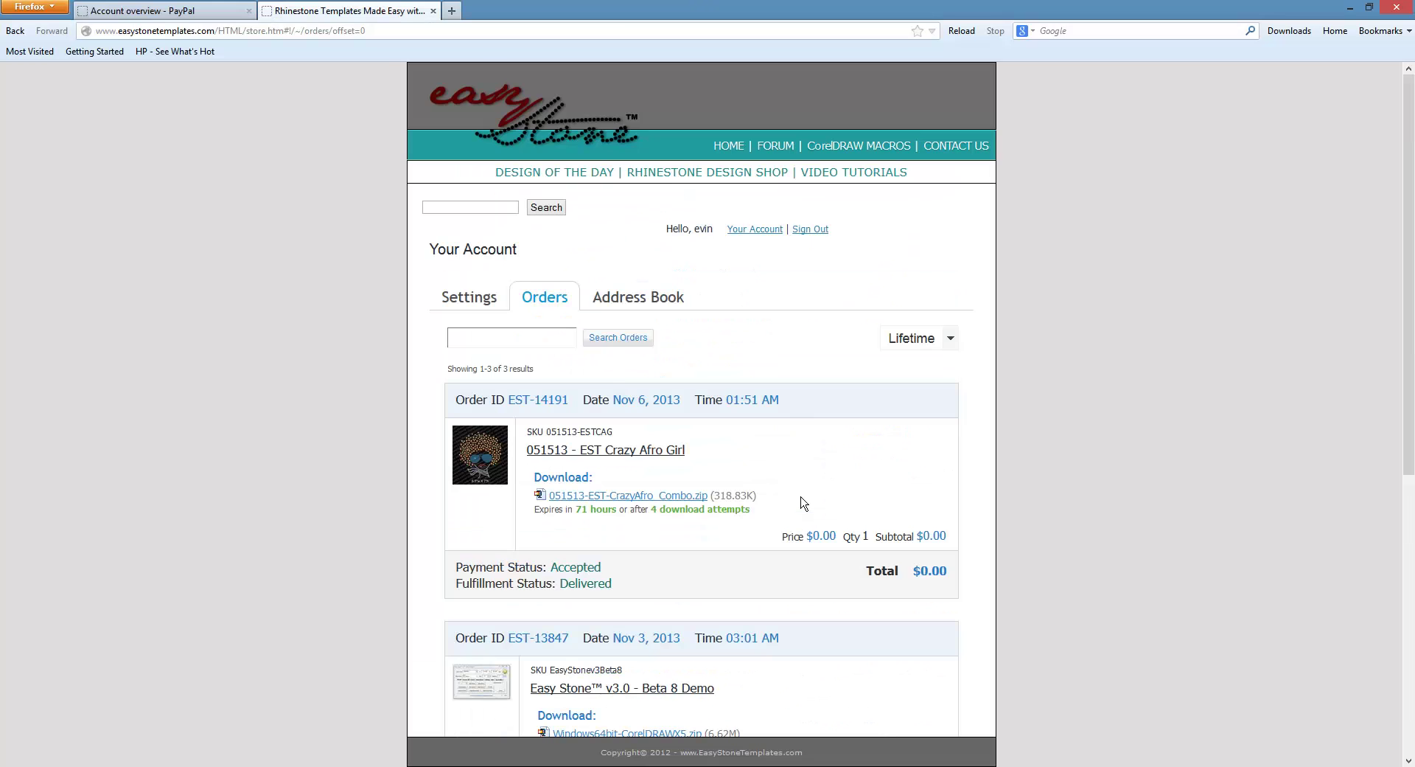
{"action": "left_click", "coordinate": [671, 175]}
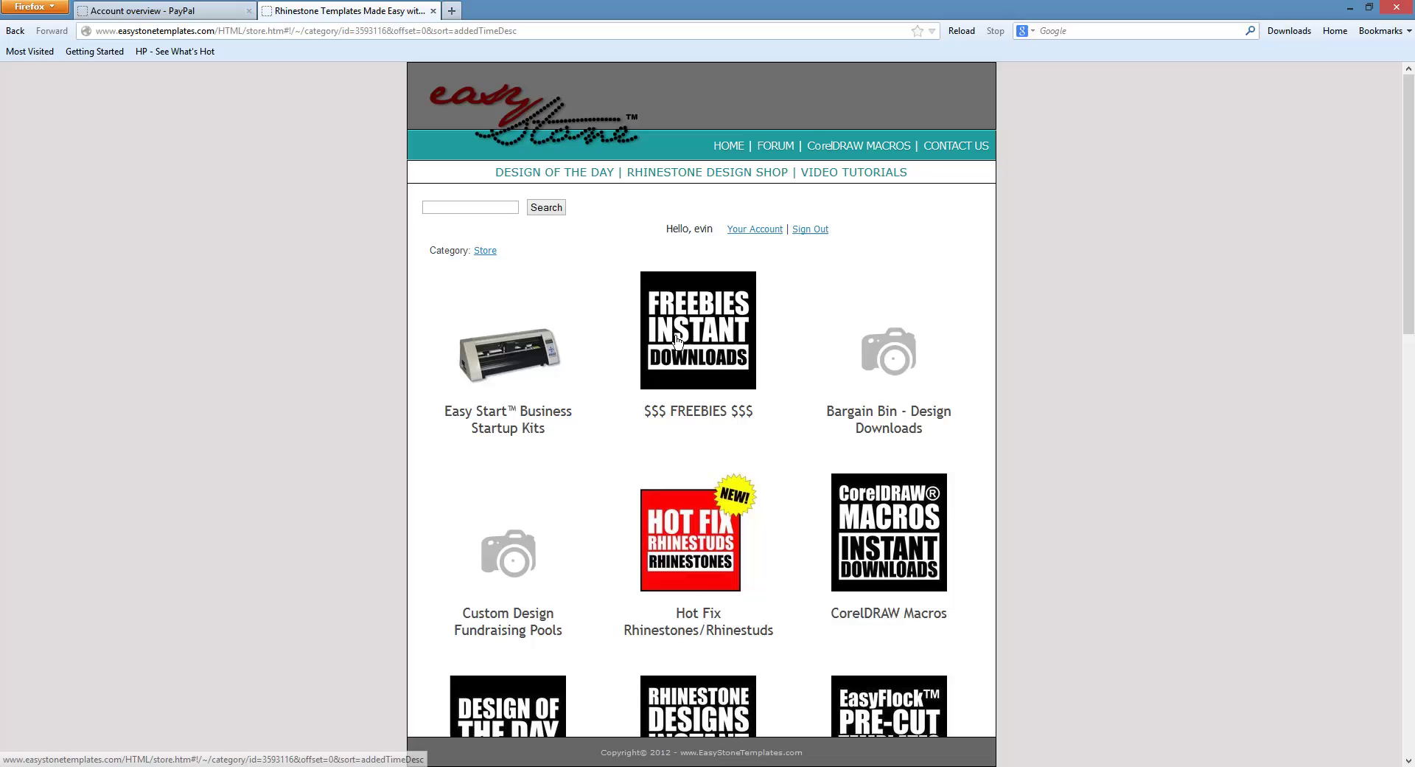
{"action": "left_click", "coordinate": [677, 341]}
{"action": "left_click", "coordinate": [489, 335]}
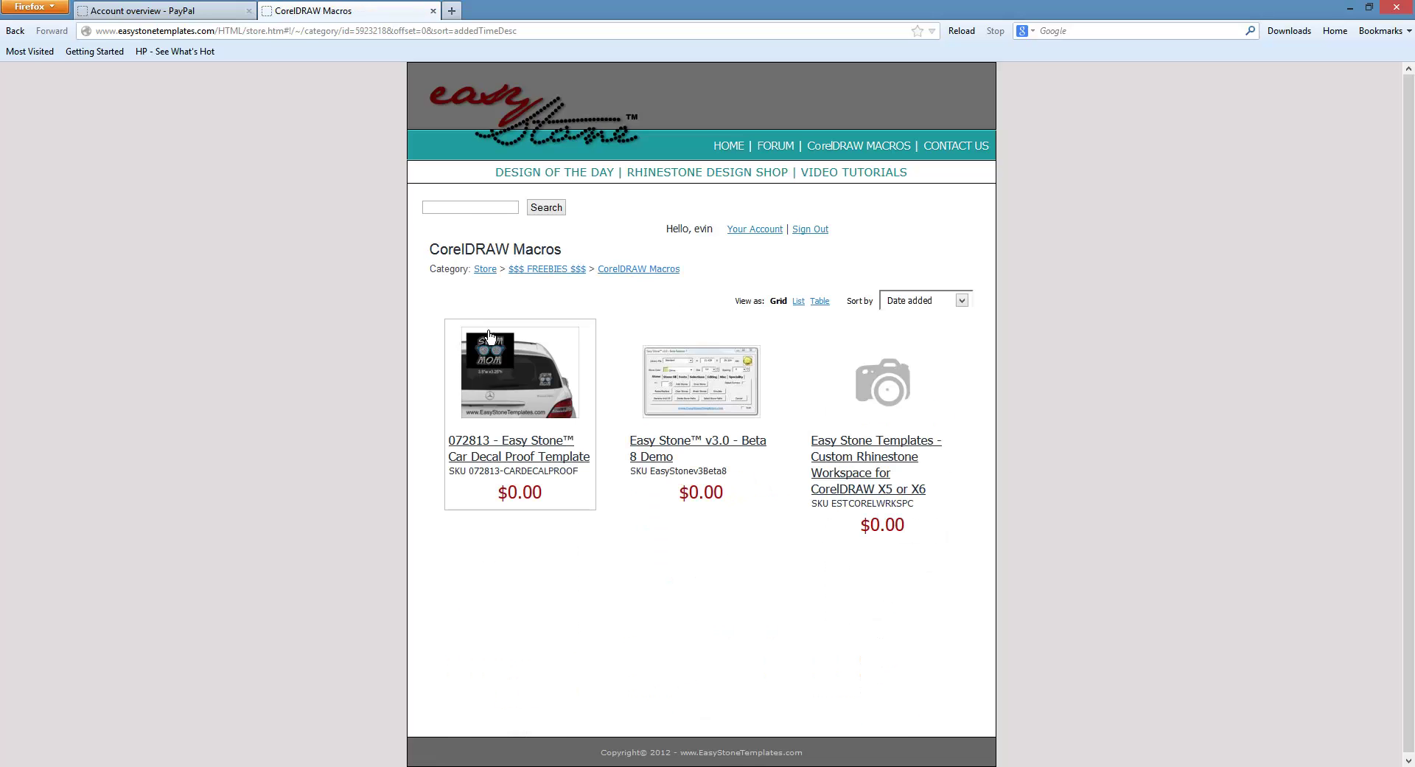
{"action": "left_click", "coordinate": [876, 441]}
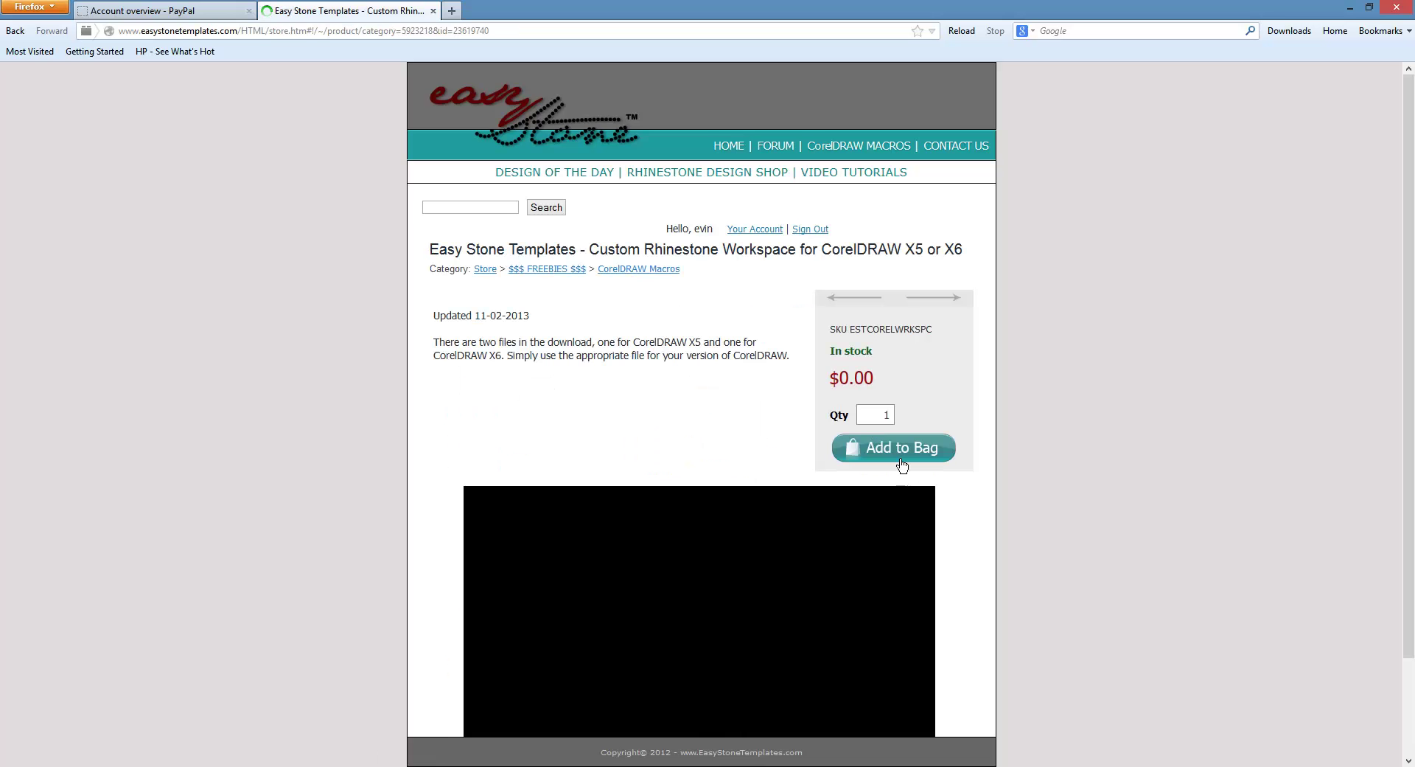
- Add the free Custom Rhinestone Workspace to the bag, check out and place the order
{"action": "left_click", "coordinate": [902, 465]}
{"action": "left_click", "coordinate": [884, 406]}
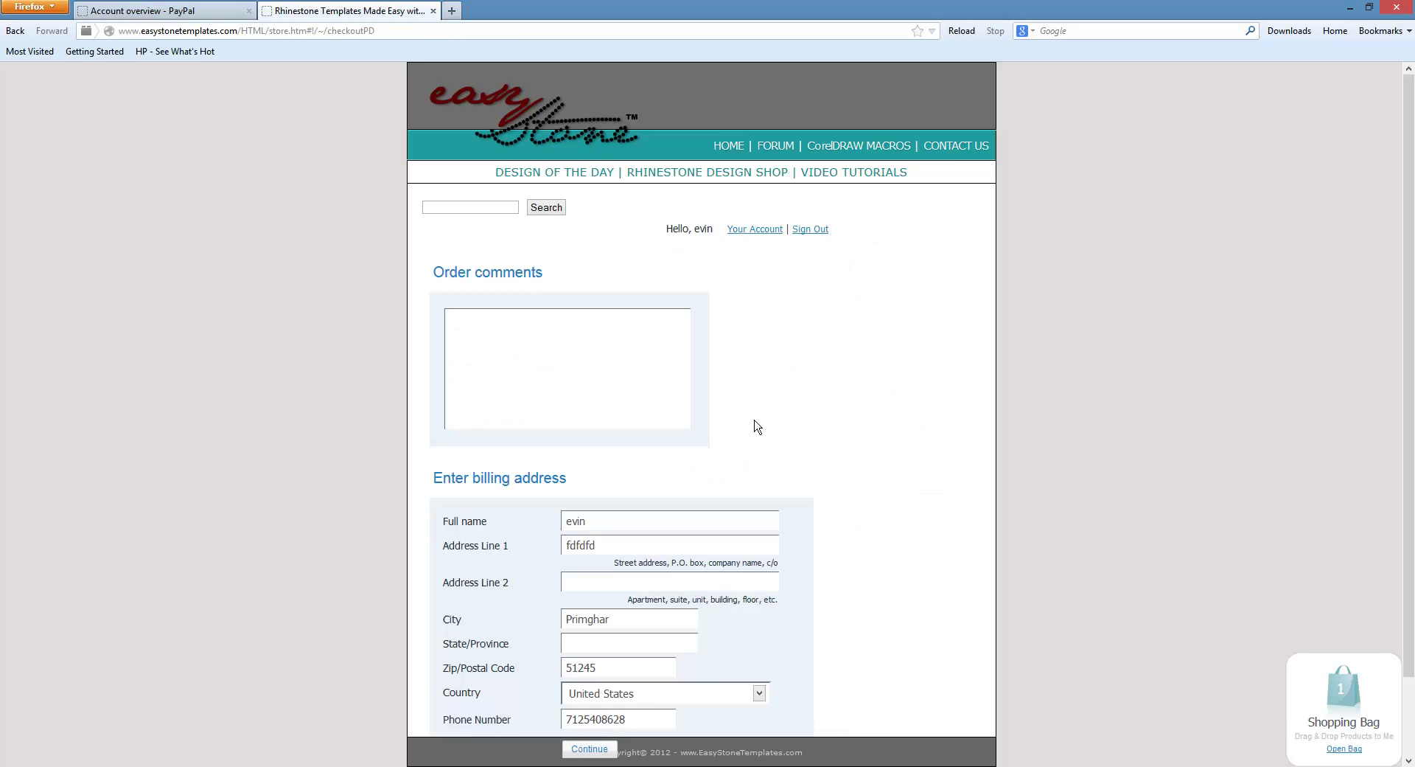
{"action": "scroll", "coordinate": [658, 537], "scroll_direction": "down", "scroll_amount": 2}
{"action": "left_click", "coordinate": [596, 666]}
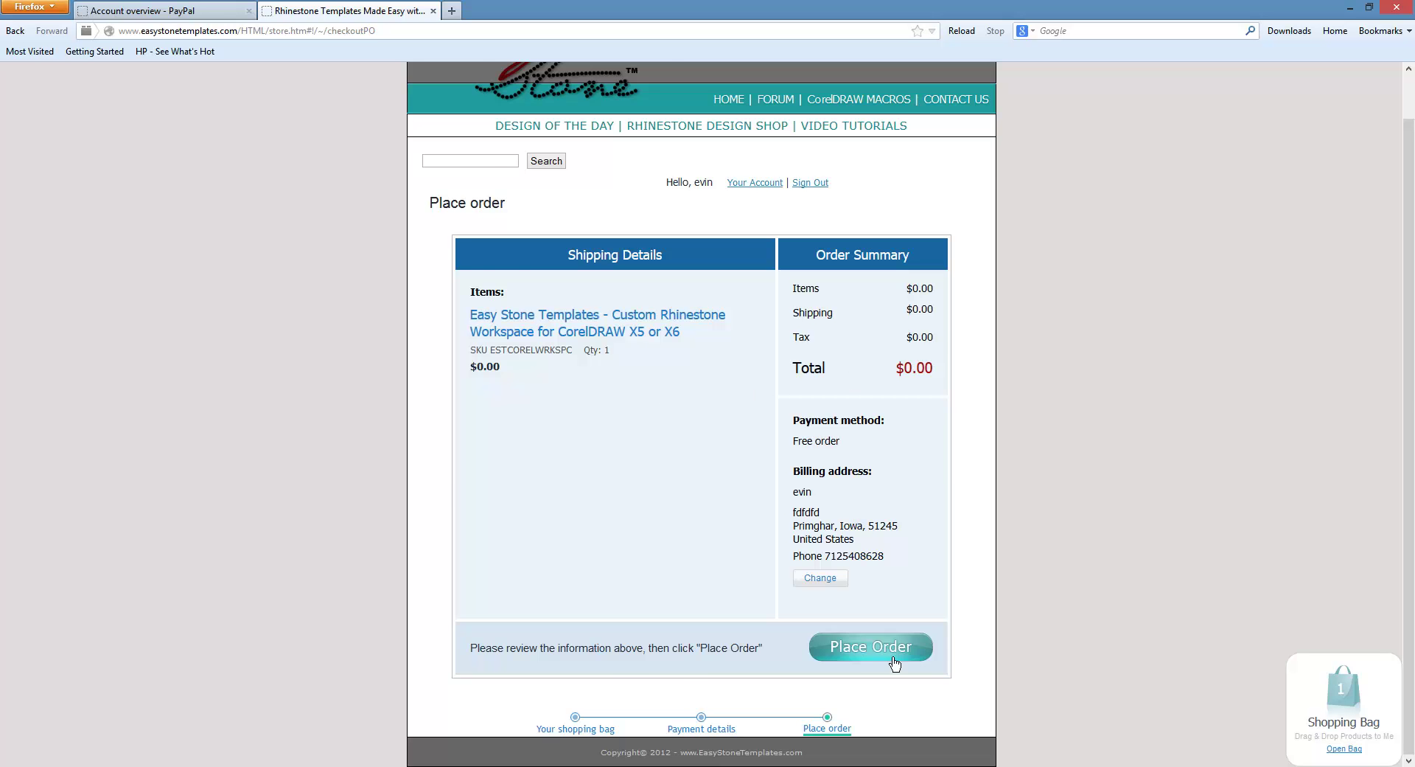
{"action": "left_click", "coordinate": [867, 648]}
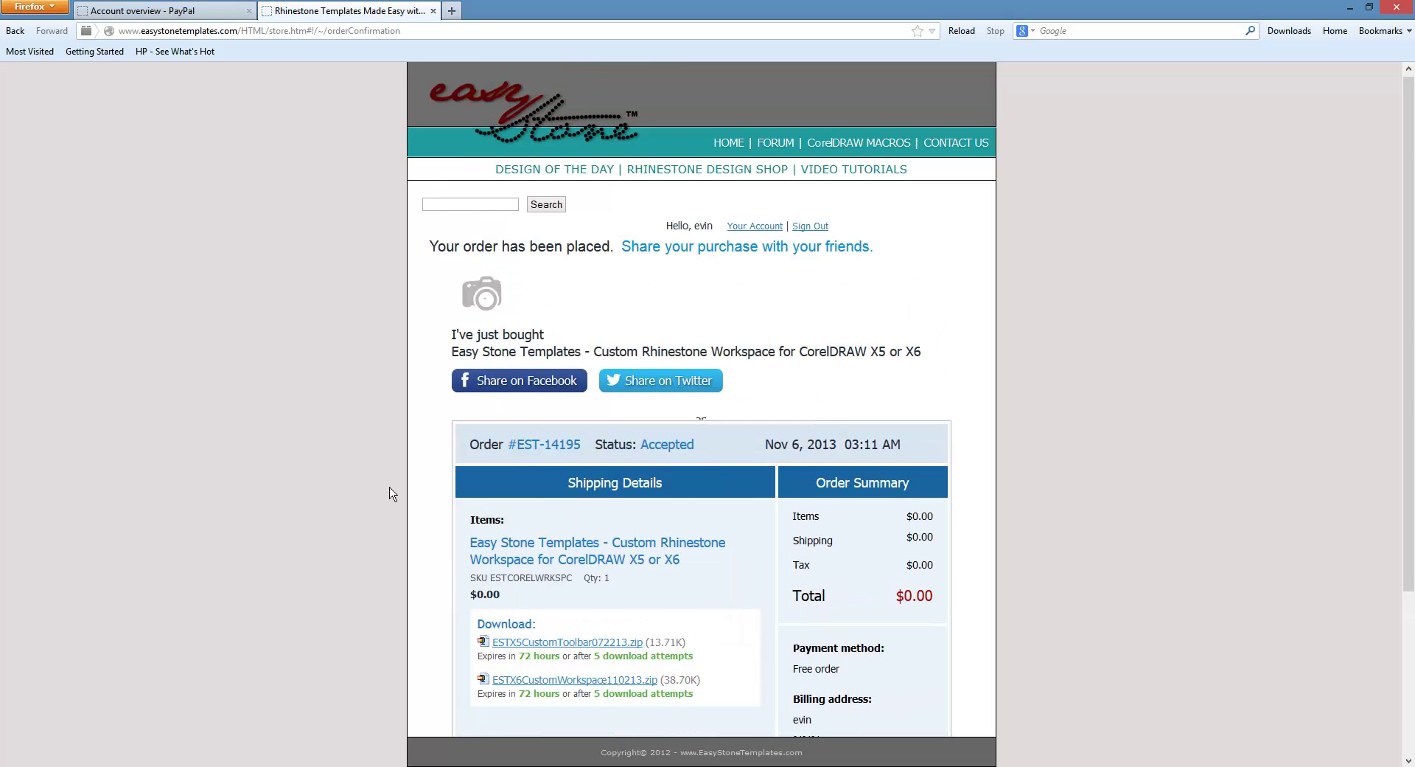
{"action": "scroll", "coordinate": [388, 488], "scroll_direction": "down", "scroll_amount": 4}
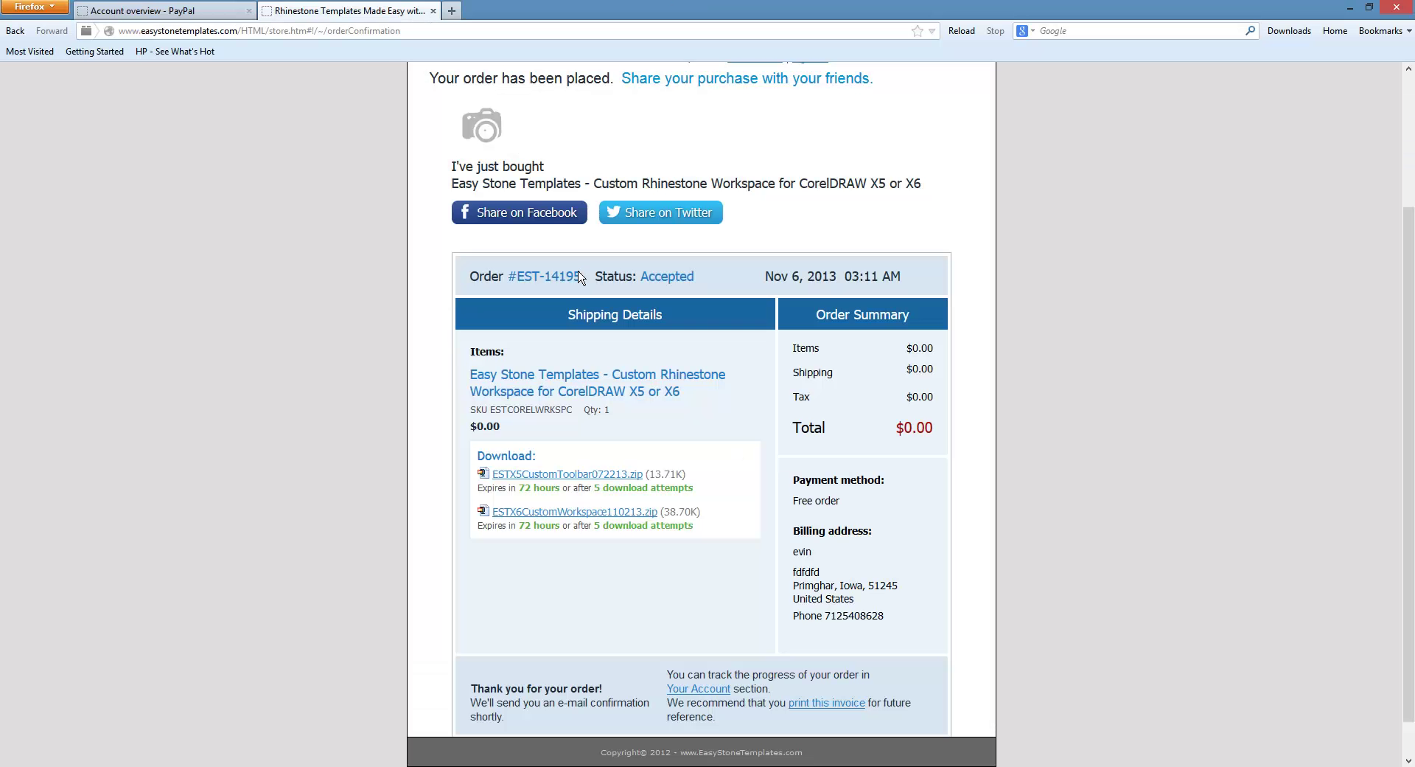
{"action": "scroll", "coordinate": [596, 276], "scroll_direction": "up", "scroll_amount": 1}
{"action": "scroll", "coordinate": [596, 276], "scroll_direction": "up", "scroll_amount": 3}
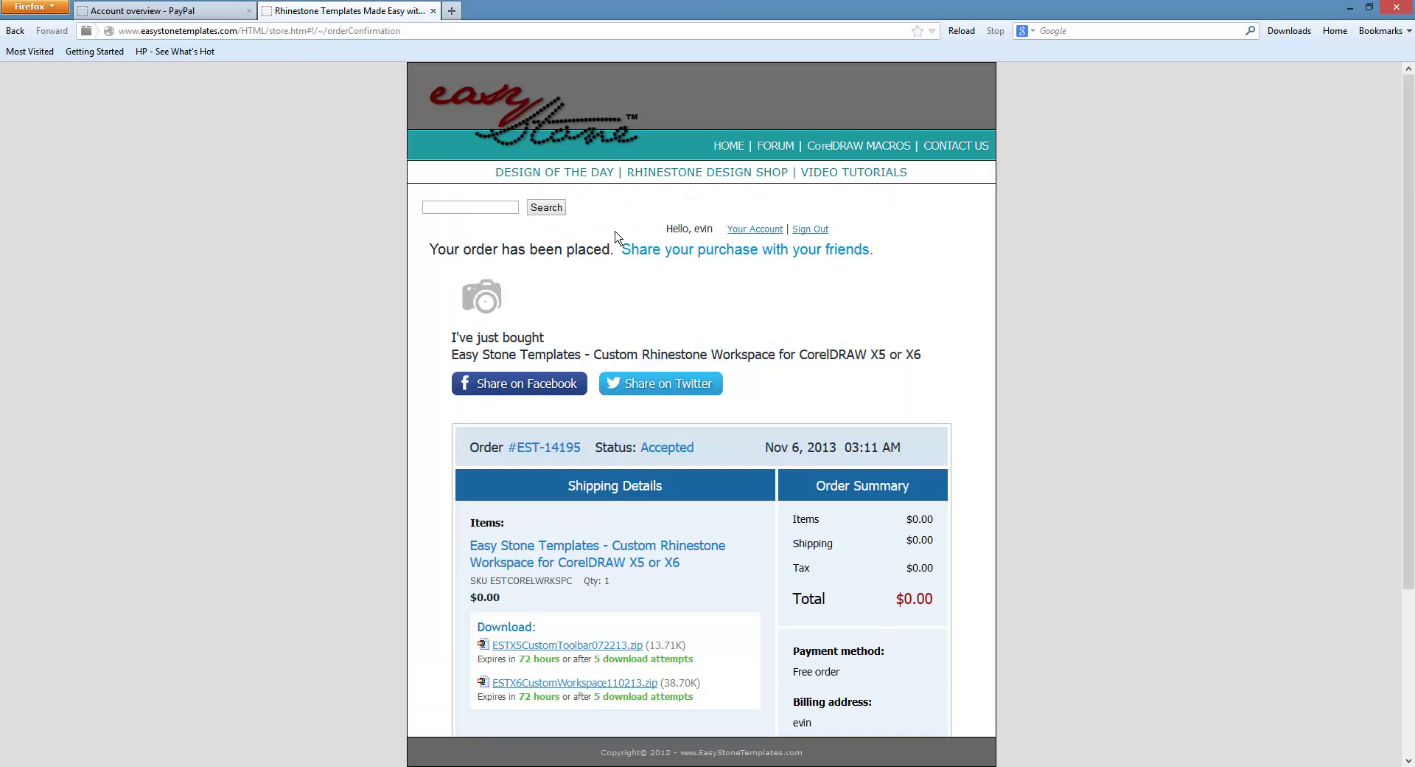
- Revisit the Custom Rhinestone Workspace product page via the shop's FREEBIES, then Alt+Tab back to CorelDRAW
{"action": "left_click", "coordinate": [760, 230]}
{"action": "left_click", "coordinate": [653, 186]}
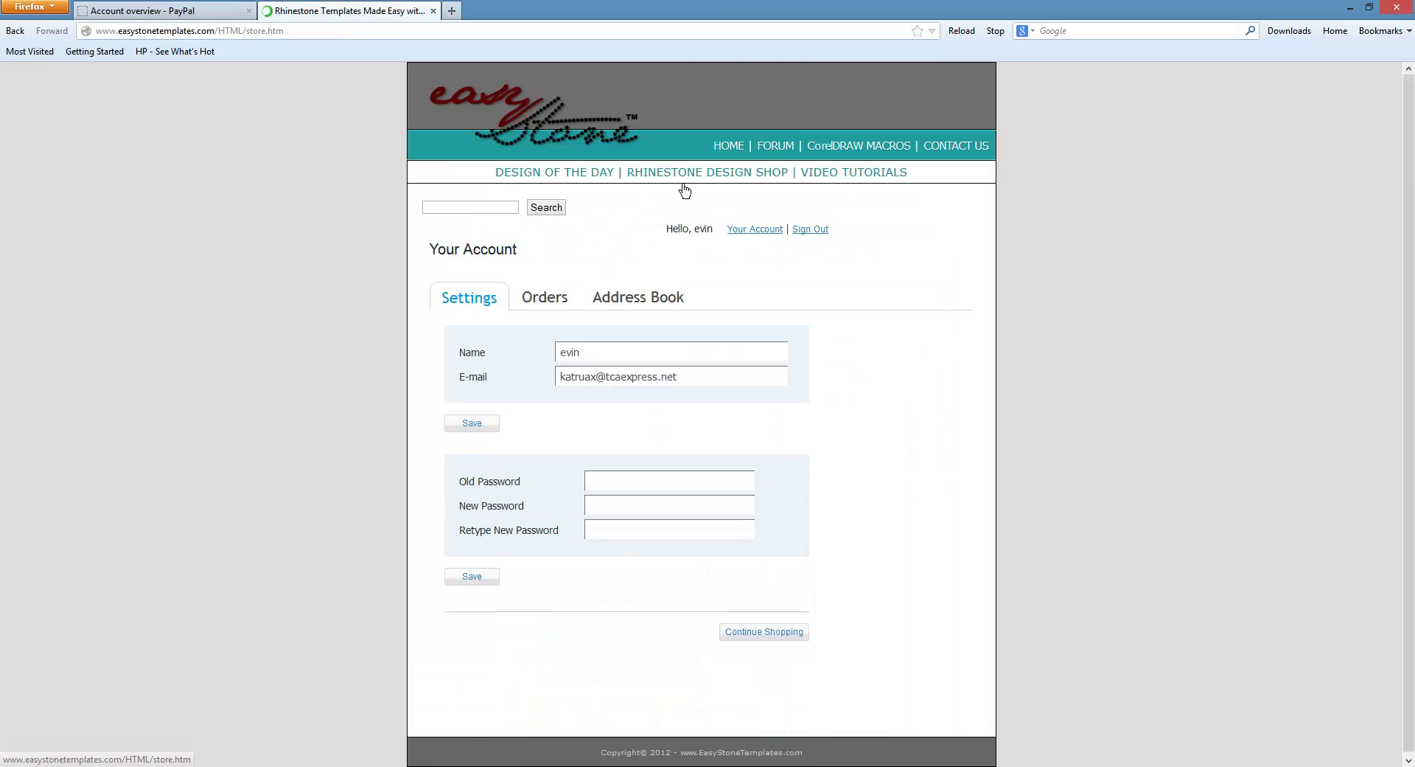
{"action": "left_click", "coordinate": [695, 320]}
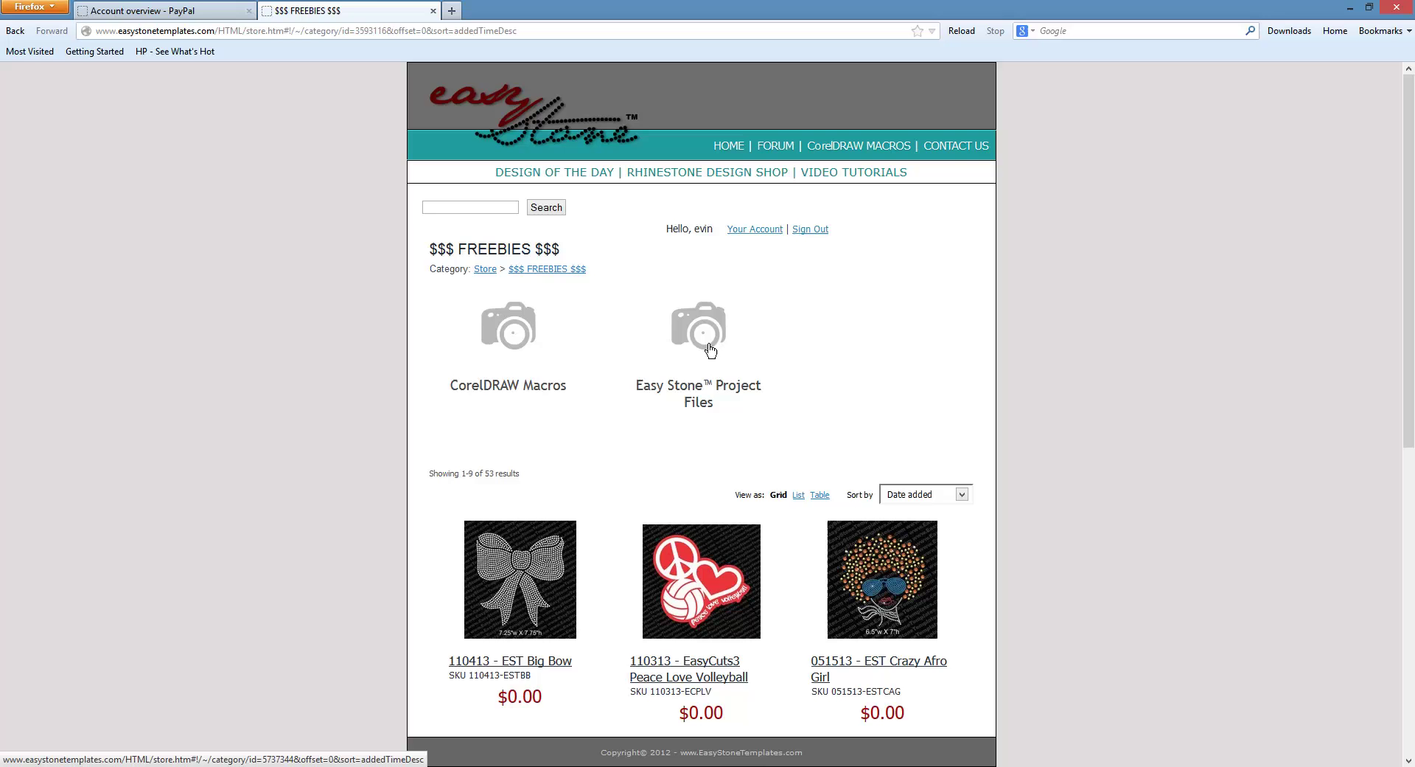
{"action": "left_click", "coordinate": [505, 350]}
{"action": "left_click", "coordinate": [899, 409]}
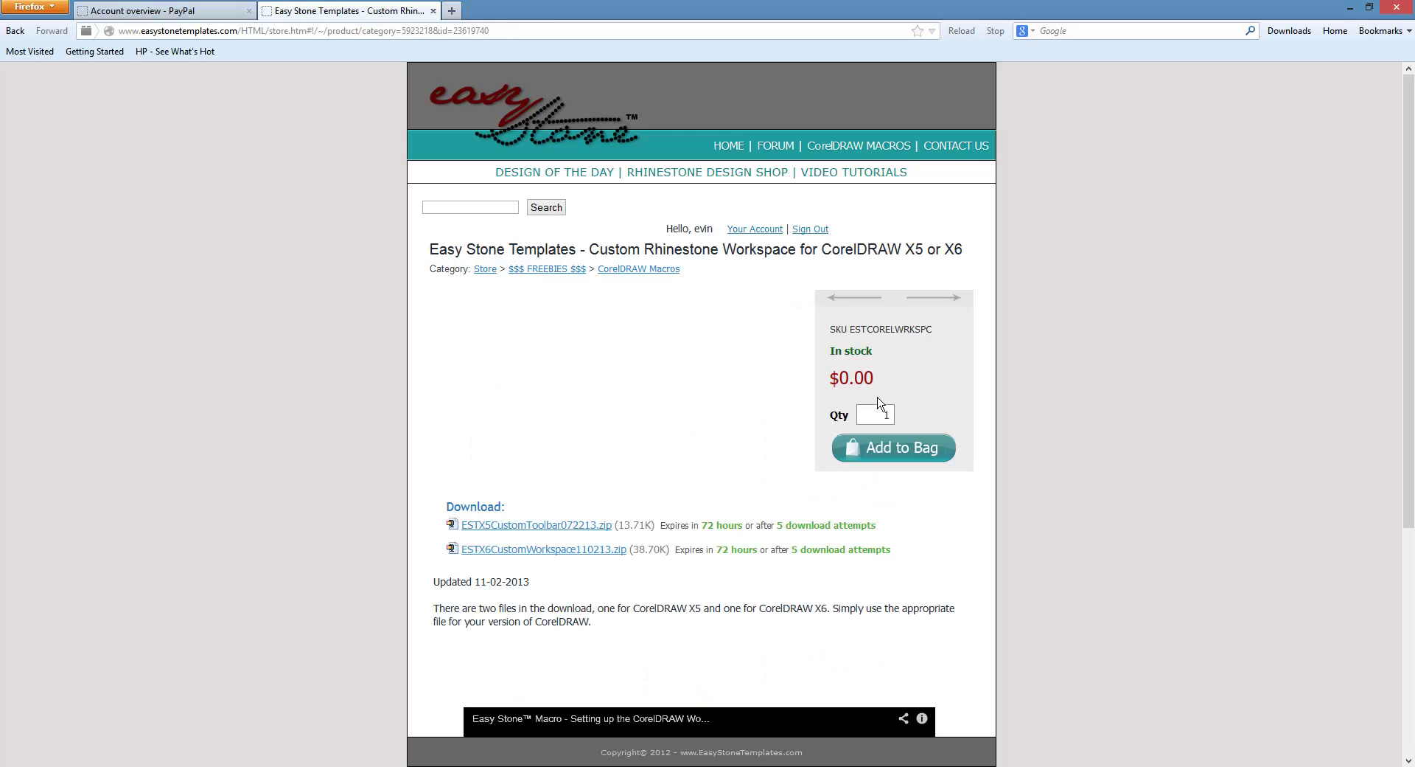
{"action": "scroll", "coordinate": [878, 405], "scroll_direction": "down", "scroll_amount": 4}
{"action": "scroll", "coordinate": [638, 383], "scroll_direction": "up", "scroll_amount": 3}
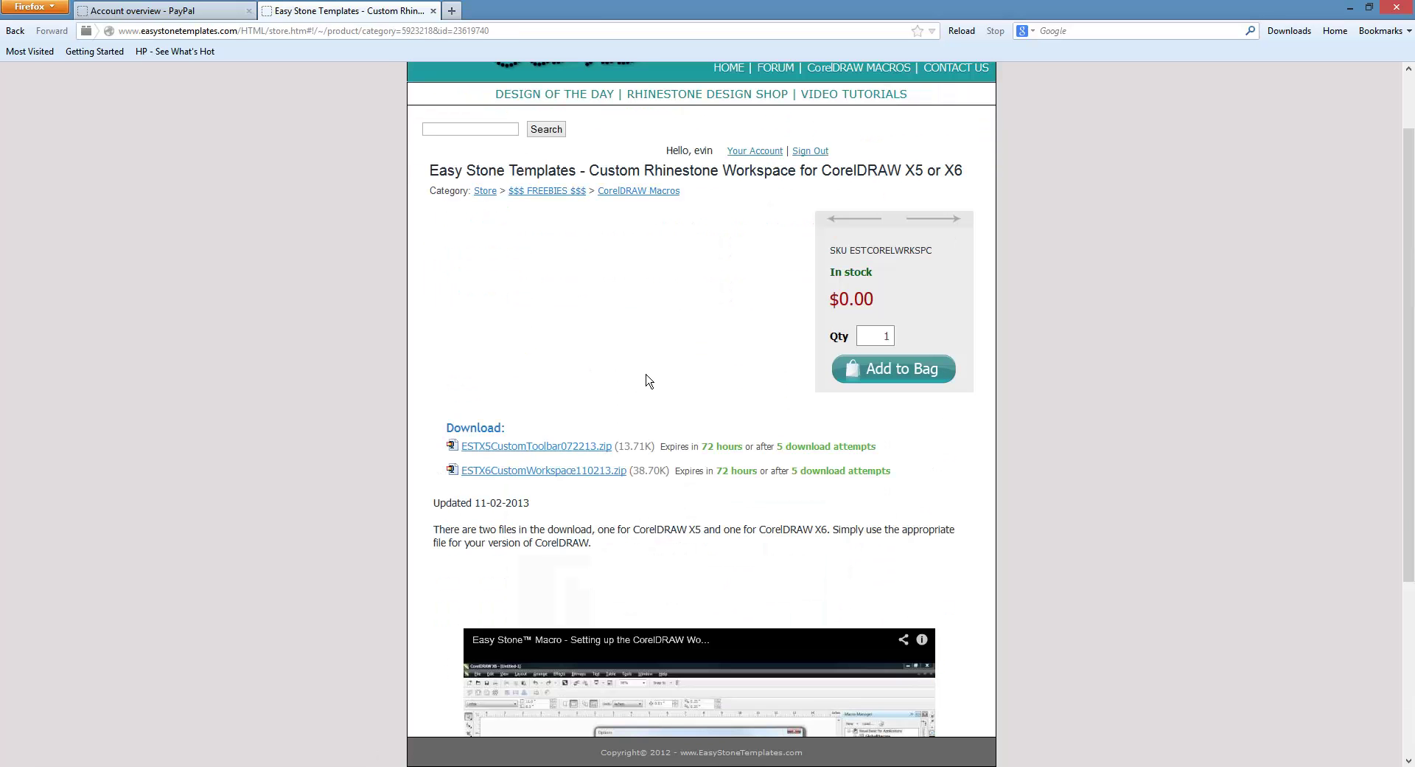
{"action": "scroll", "coordinate": [685, 307], "scroll_direction": "down", "scroll_amount": 3}
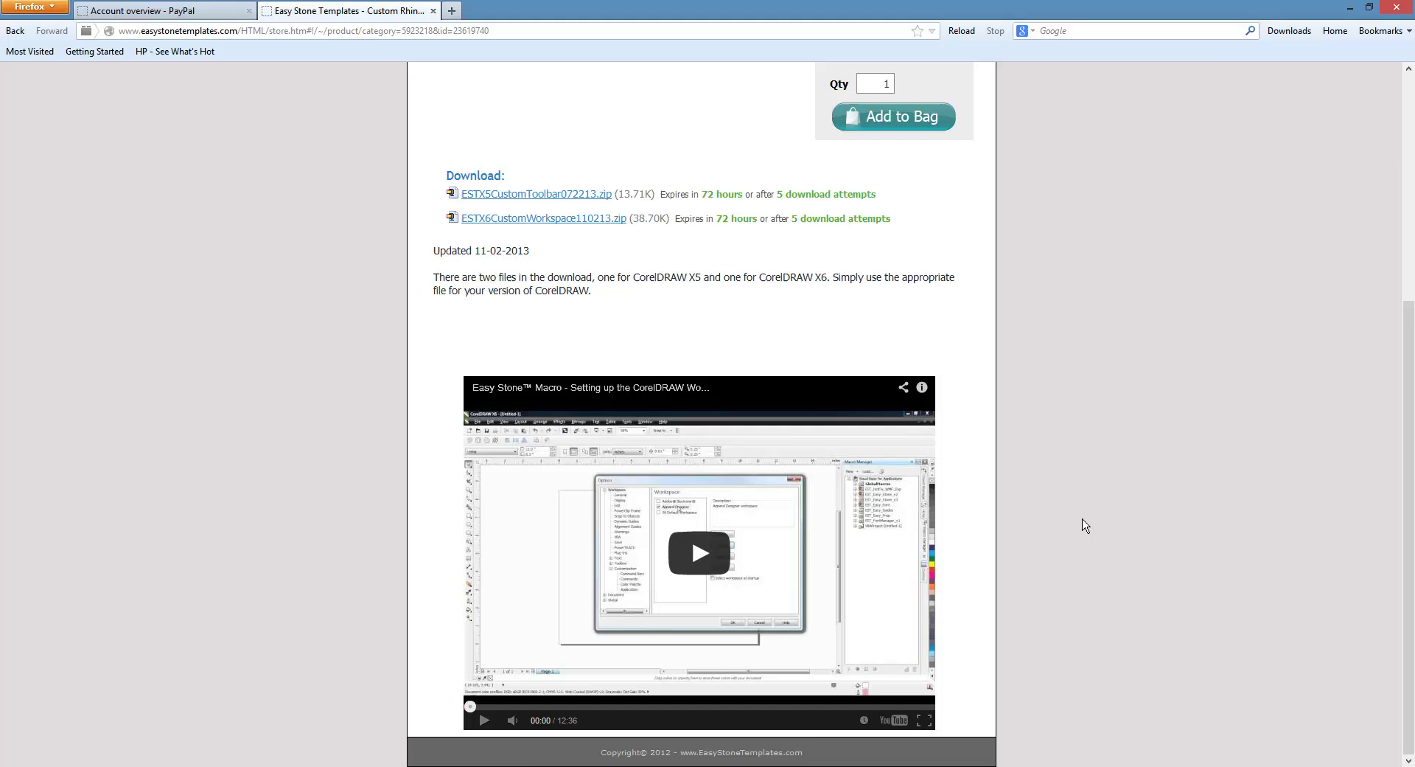
{"action": "key", "text": "alt+Tab"}
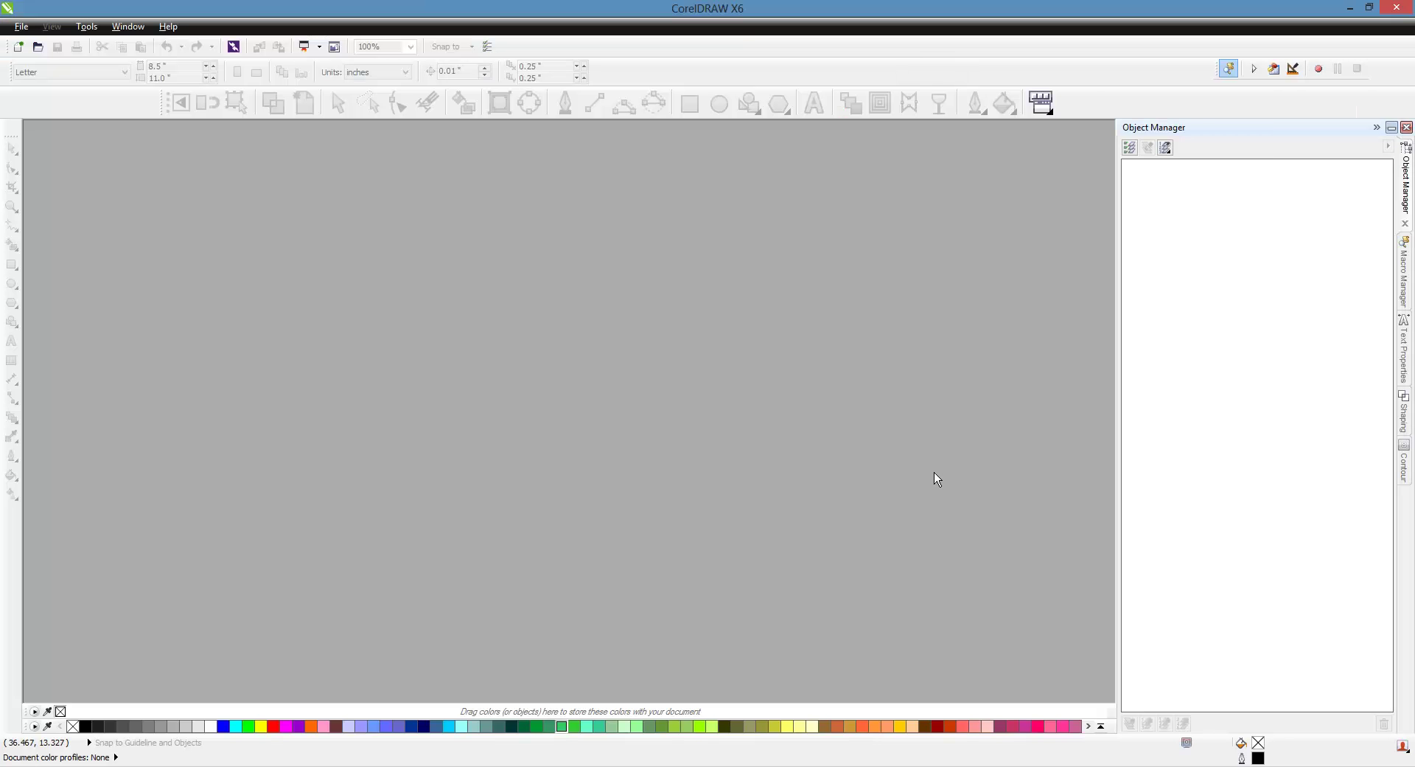
{"action": "right_click", "coordinate": [1094, 83]}
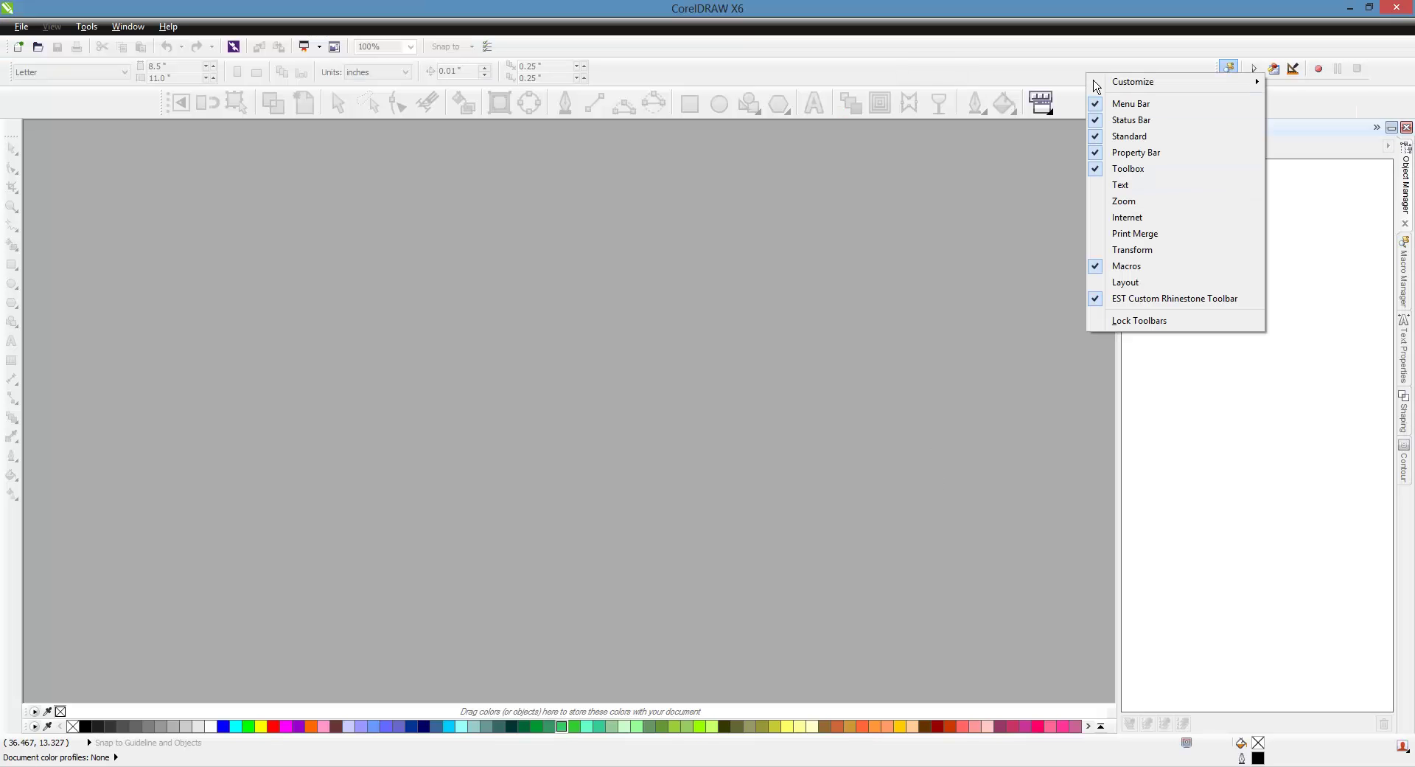
{"action": "mouse_move", "coordinate": [1147, 84]}
{"action": "mouse_move", "coordinate": [1312, 83]}
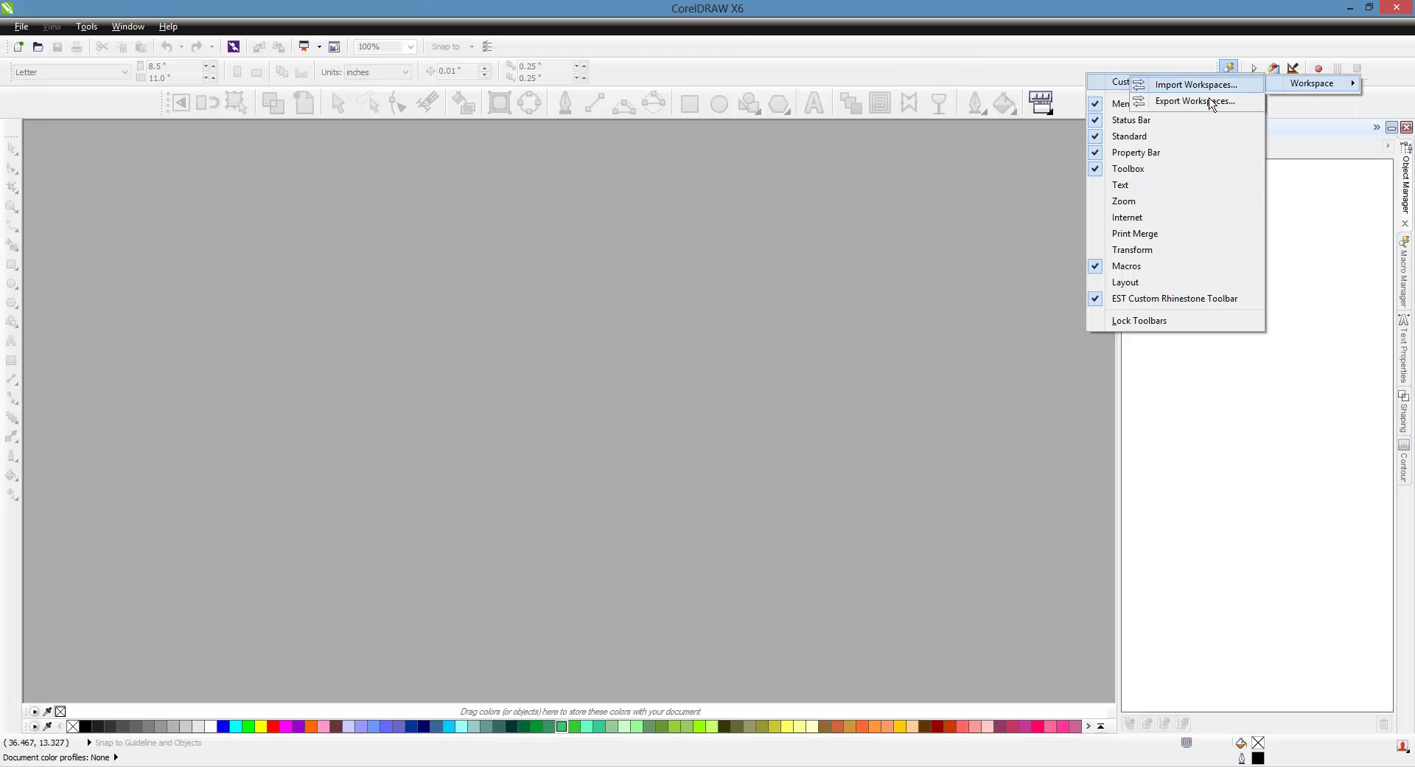
{"action": "left_click", "coordinate": [787, 248]}
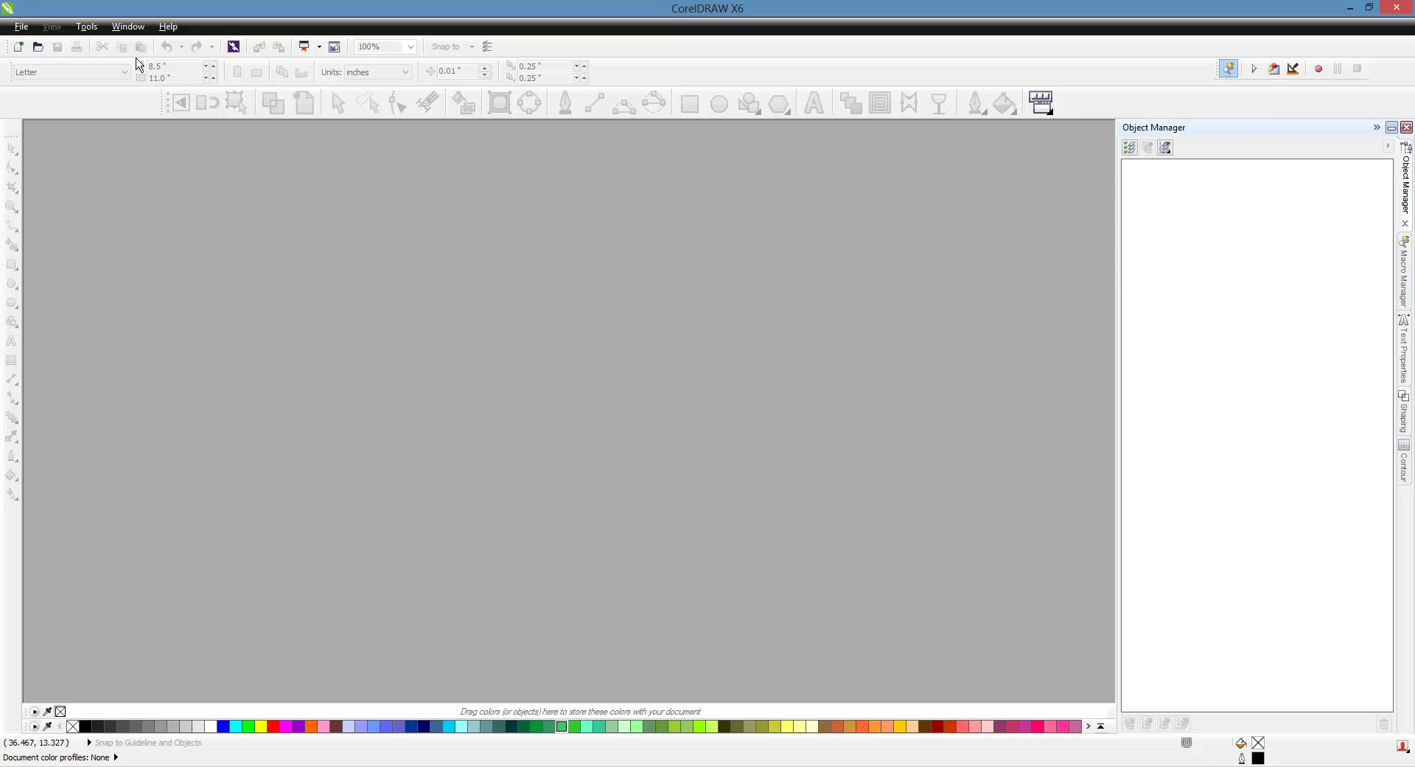
- Dismiss the Tools > Macros menu, show the Macro Manager docker and select EST_Easy_Stone_v3
{"action": "left_click", "coordinate": [90, 32]}
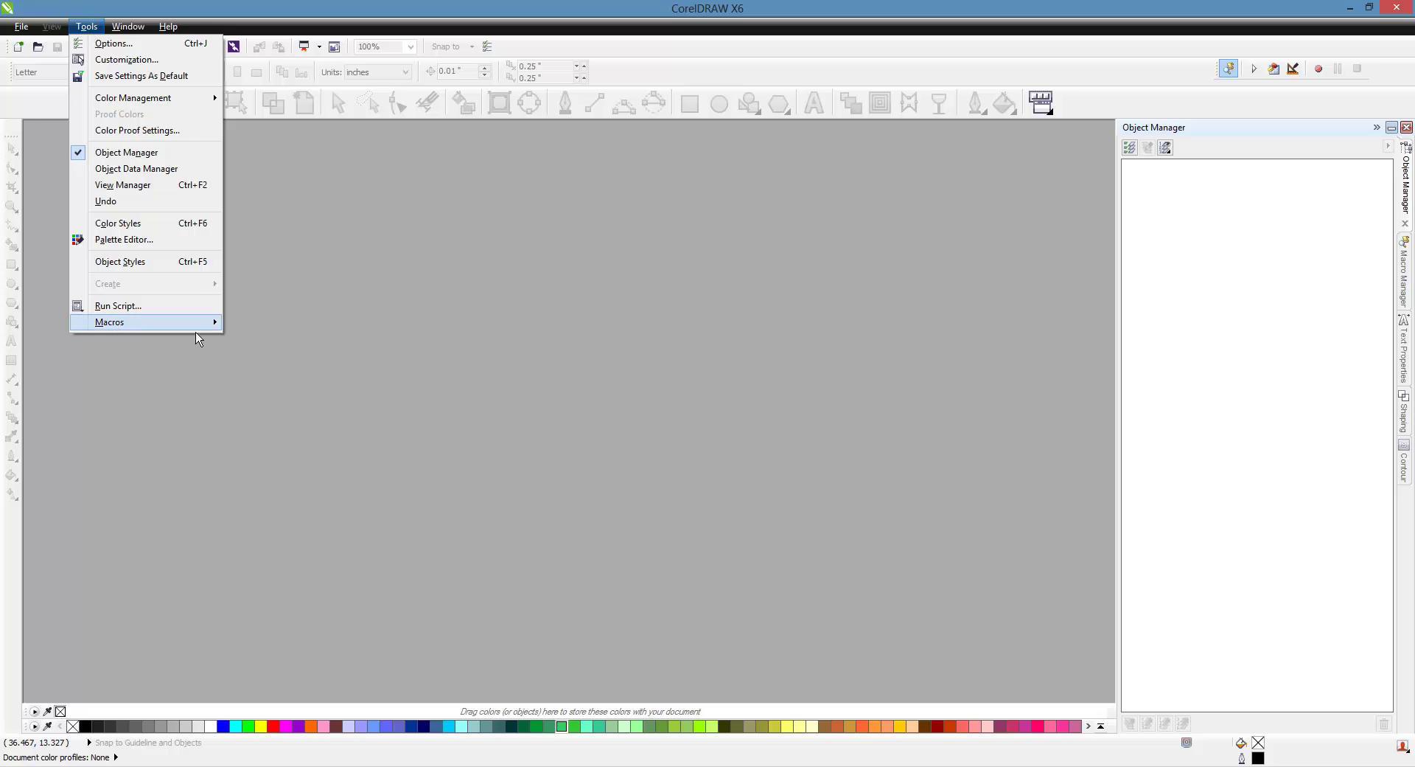
{"action": "mouse_move", "coordinate": [196, 336]}
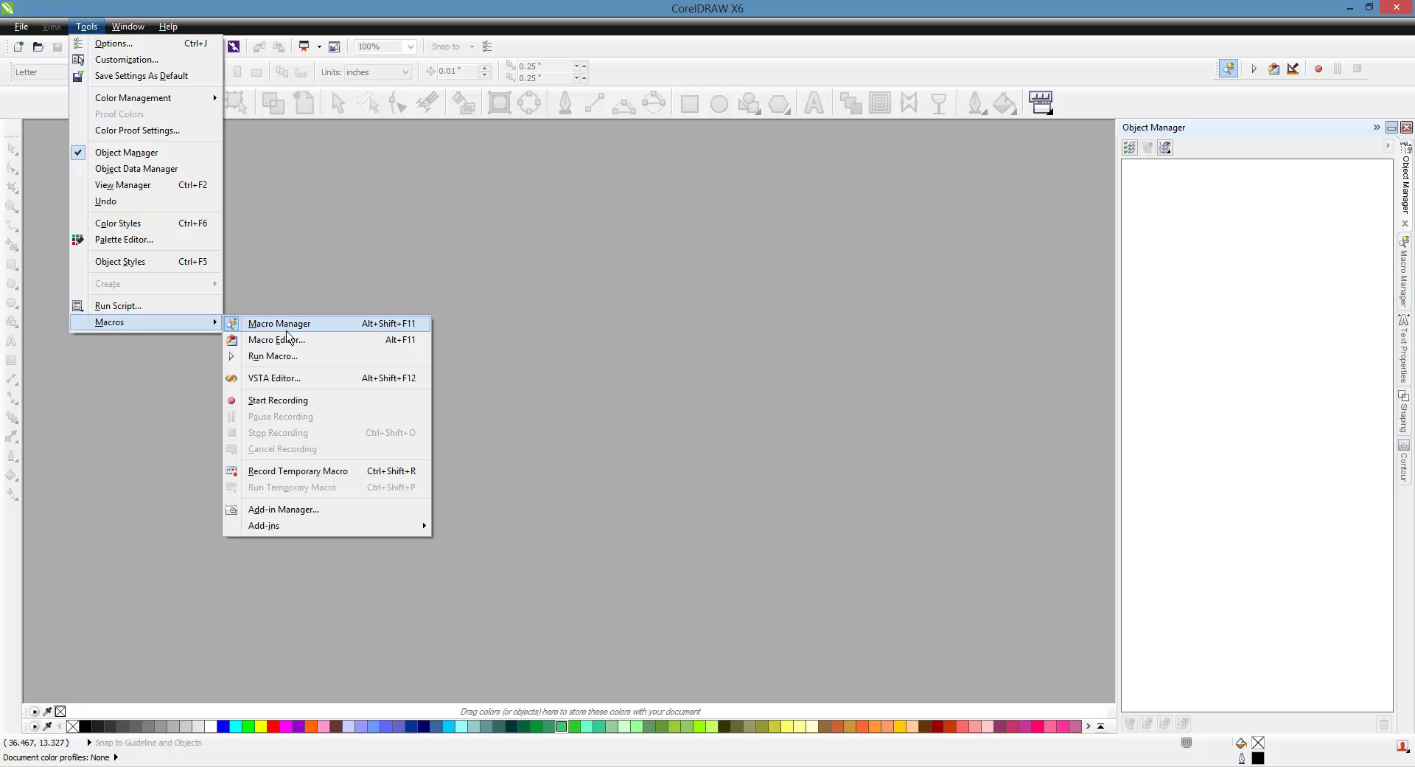
{"action": "left_click", "coordinate": [1277, 265]}
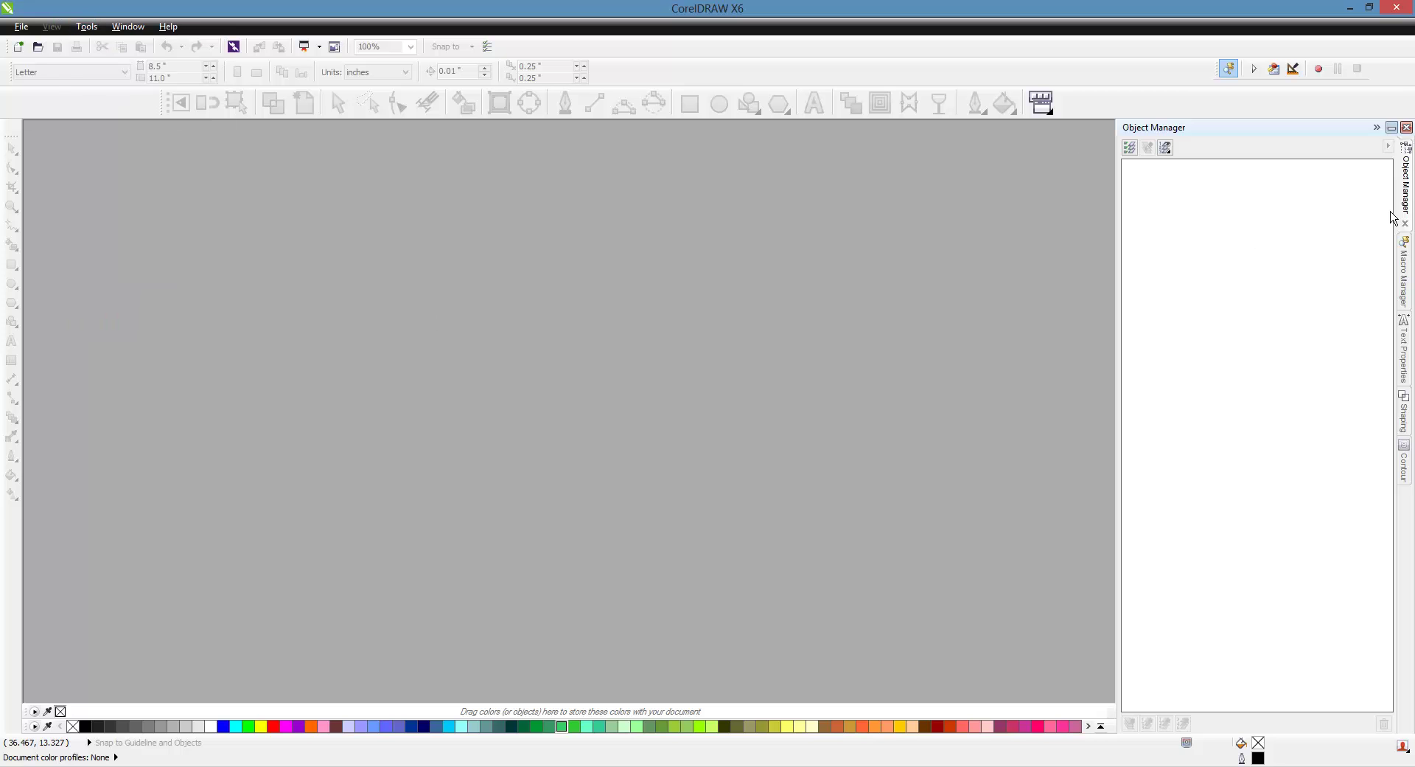
{"action": "left_click", "coordinate": [1410, 289]}
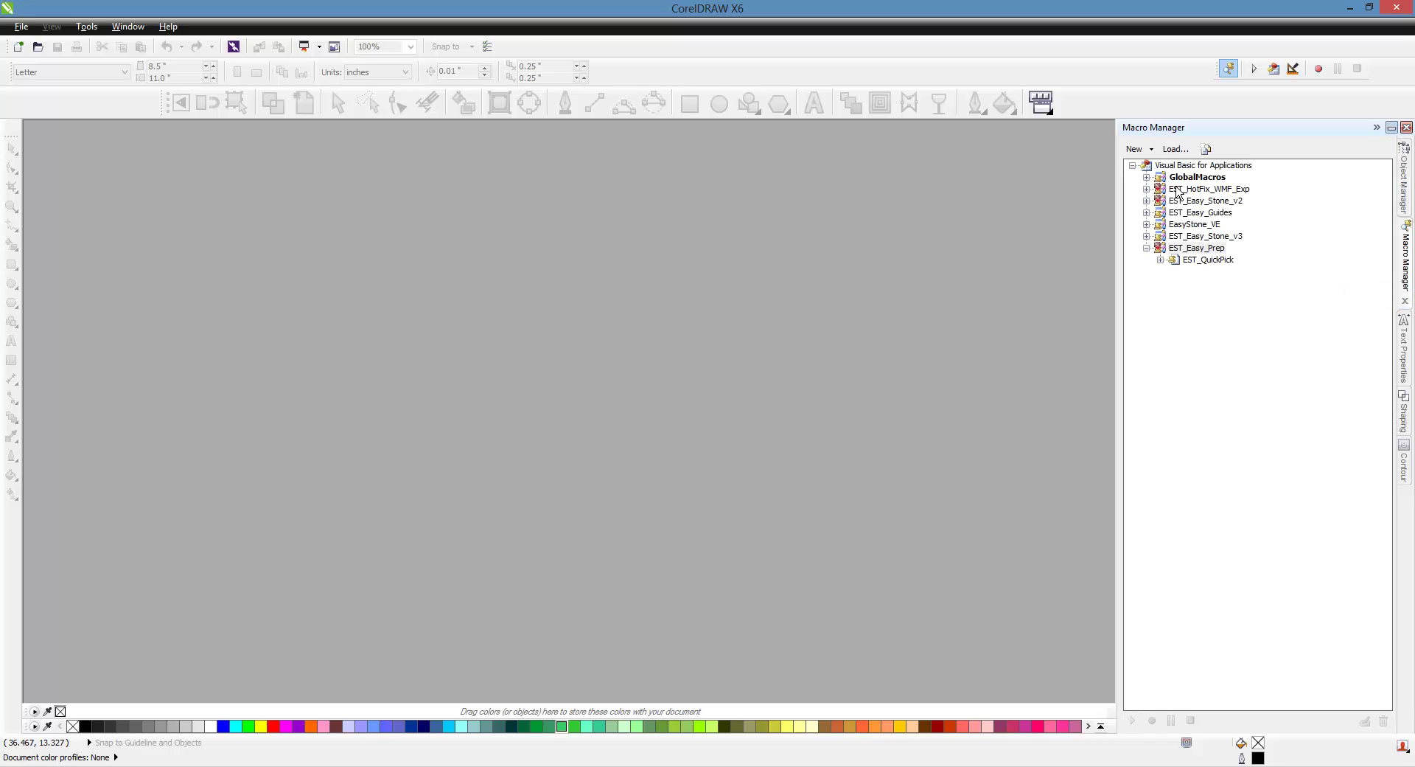
{"action": "left_click", "coordinate": [1209, 237]}
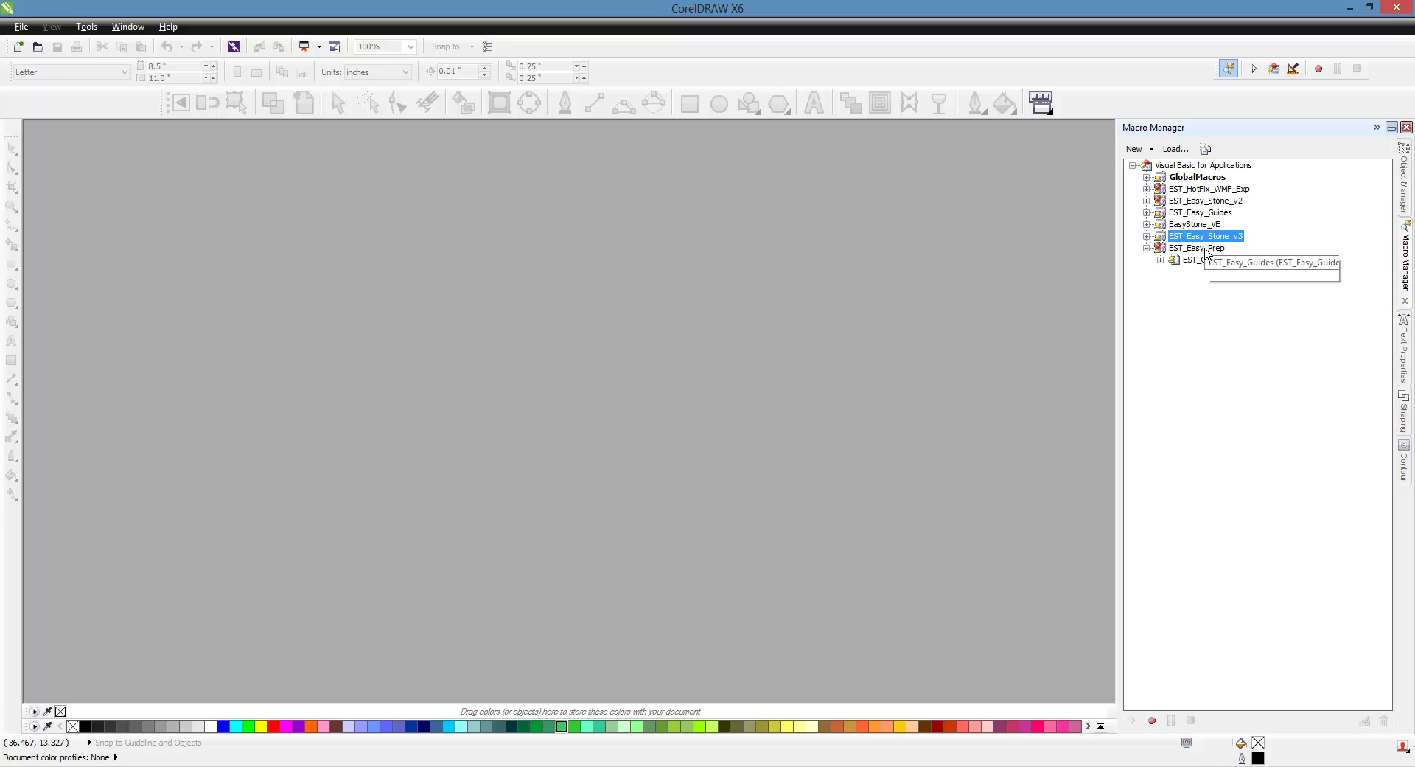
- Create a new blank Letter document
{"action": "left_click", "coordinate": [22, 26]}
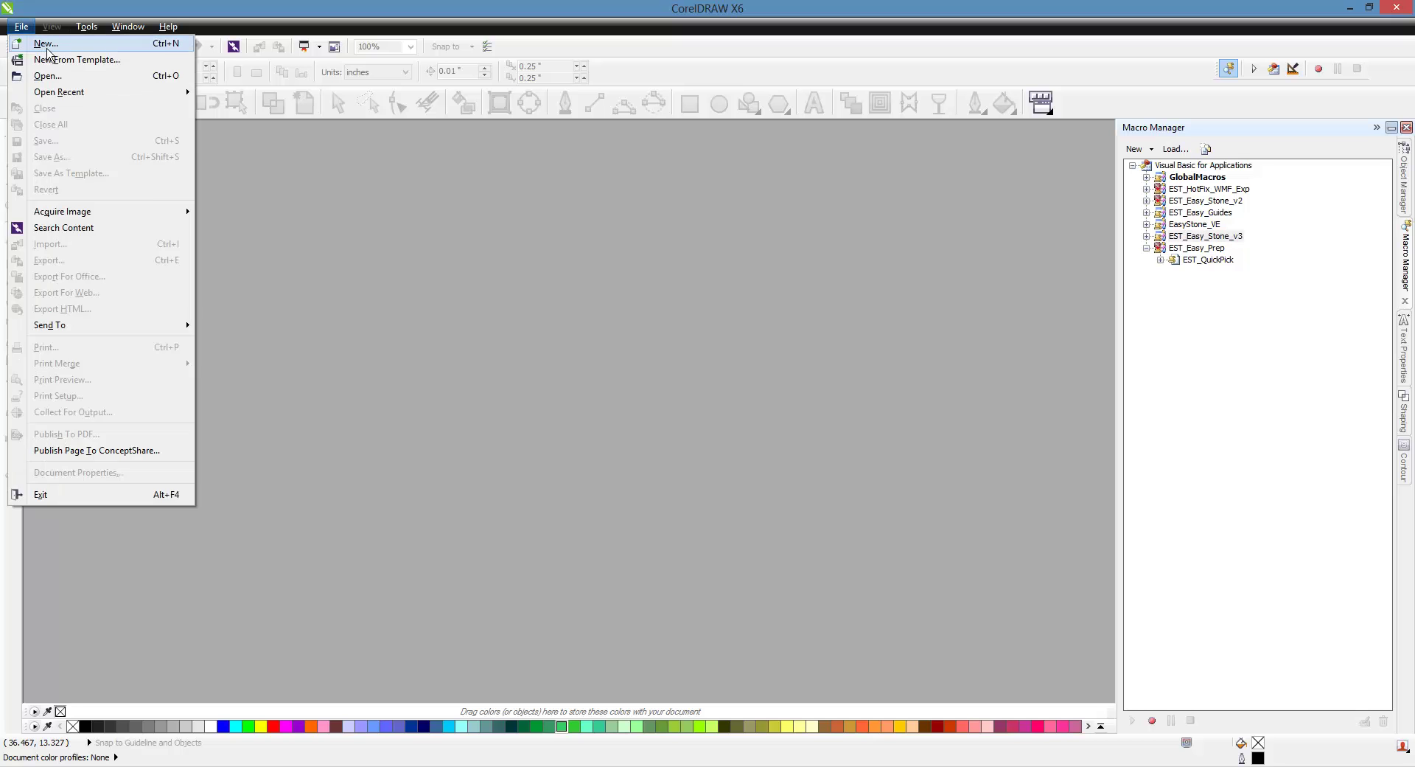
{"action": "key", "text": "Escape"}
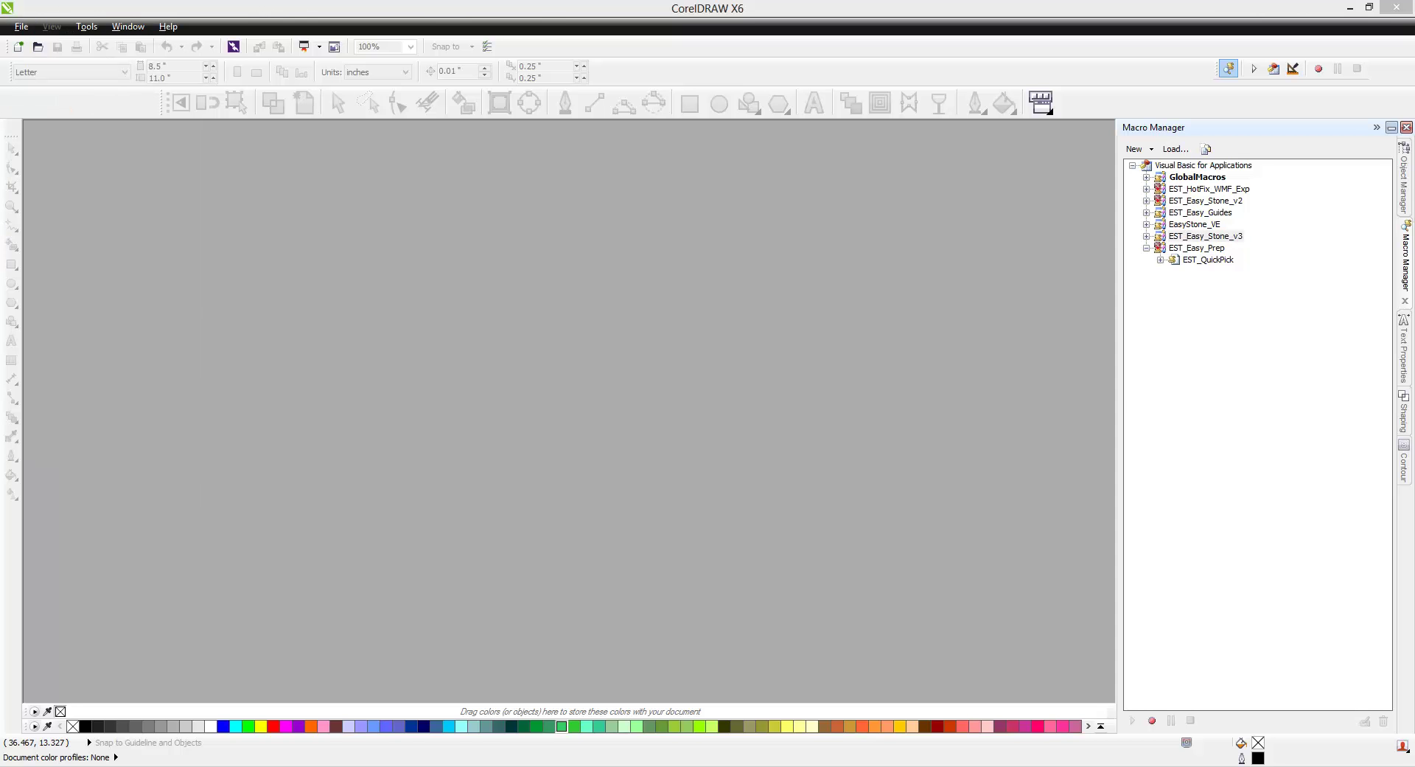
{"action": "key", "text": "Return"}
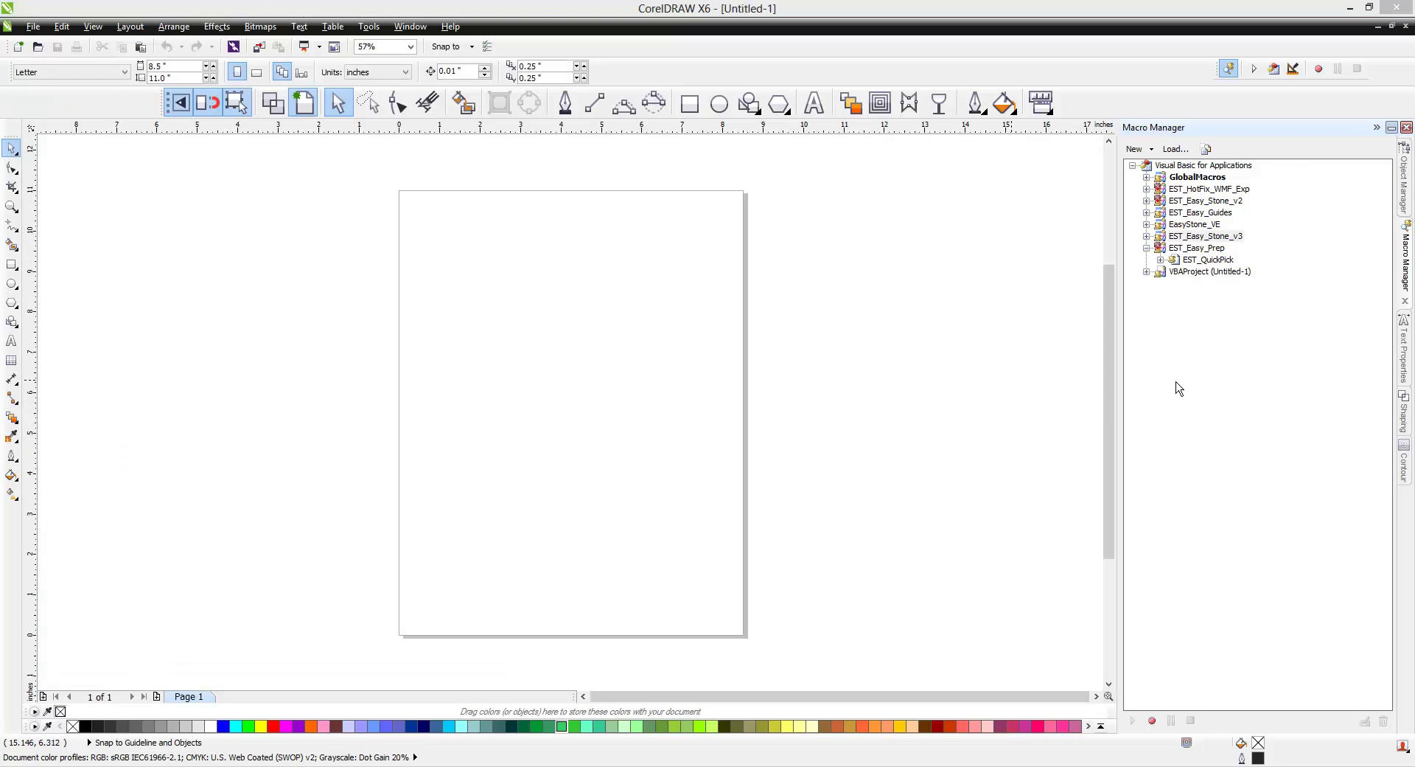
- Expand EST_Easy_Stone_v3, run the EST_EasyStonev3_Launcher macro, then close the Easy Stone panel
{"action": "double_click", "coordinate": [1174, 242]}
{"action": "double_click", "coordinate": [1177, 262]}
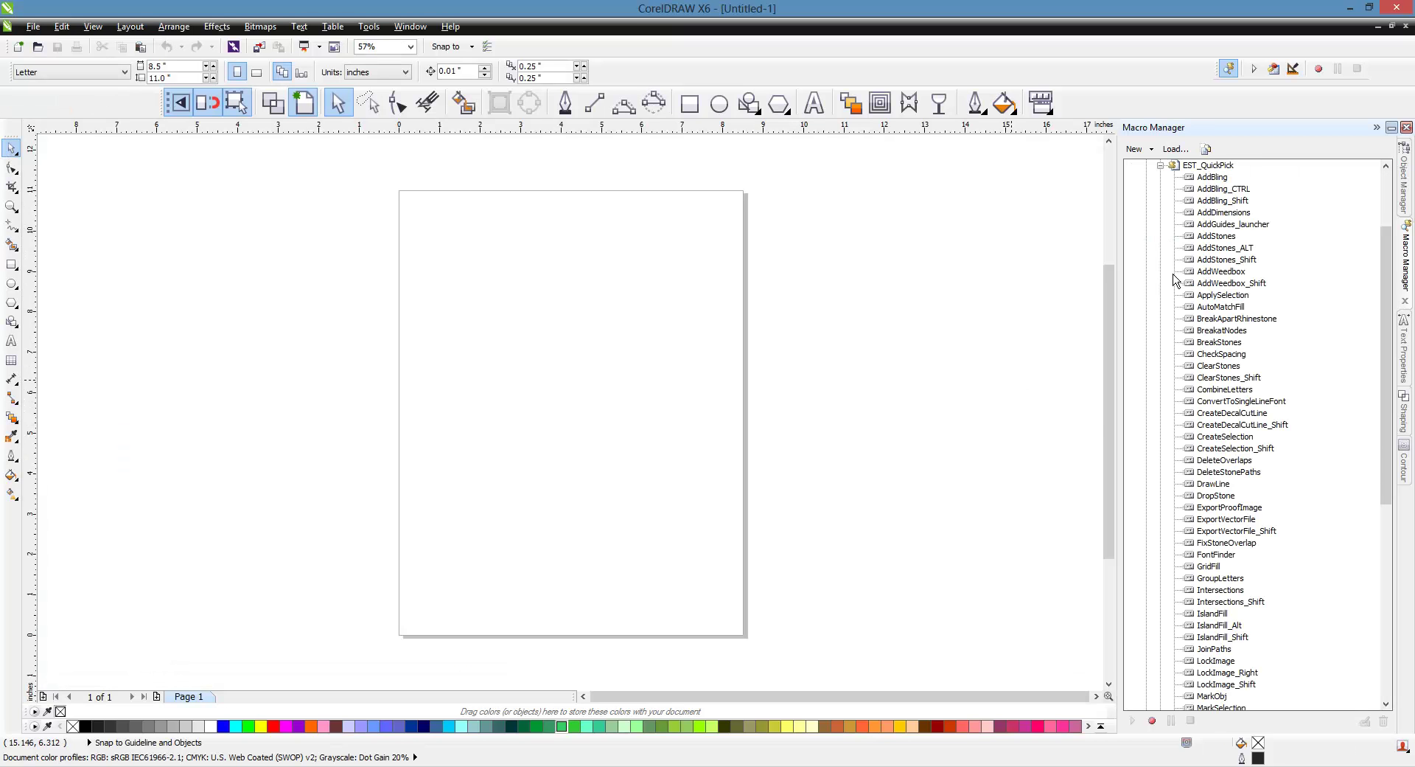
{"action": "scroll", "coordinate": [1184, 221], "scroll_direction": "up", "scroll_amount": 3}
{"action": "double_click", "coordinate": [1230, 259]}
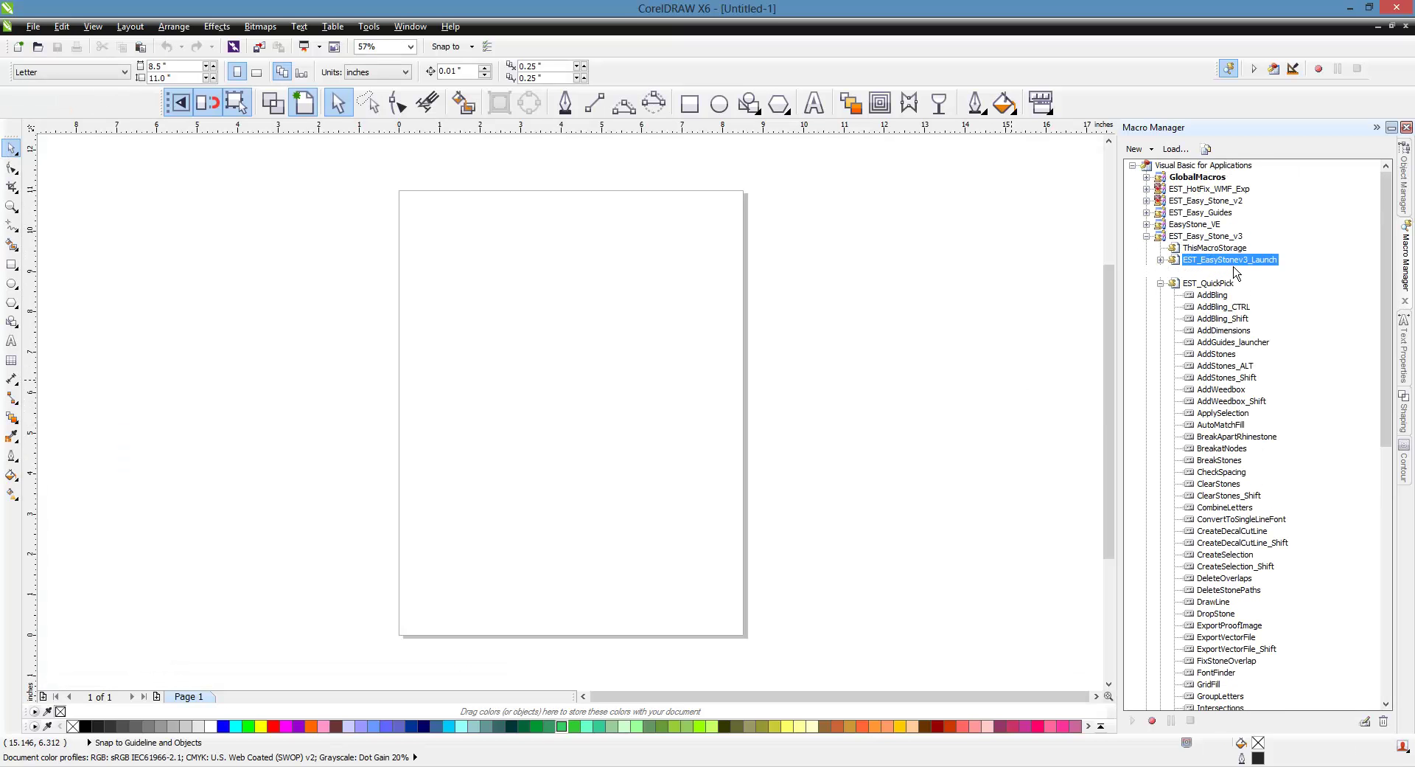
{"action": "double_click", "coordinate": [1253, 271]}
{"action": "left_click_drag", "start_coordinate": [1089, 453], "coordinate": [1000, 452]}
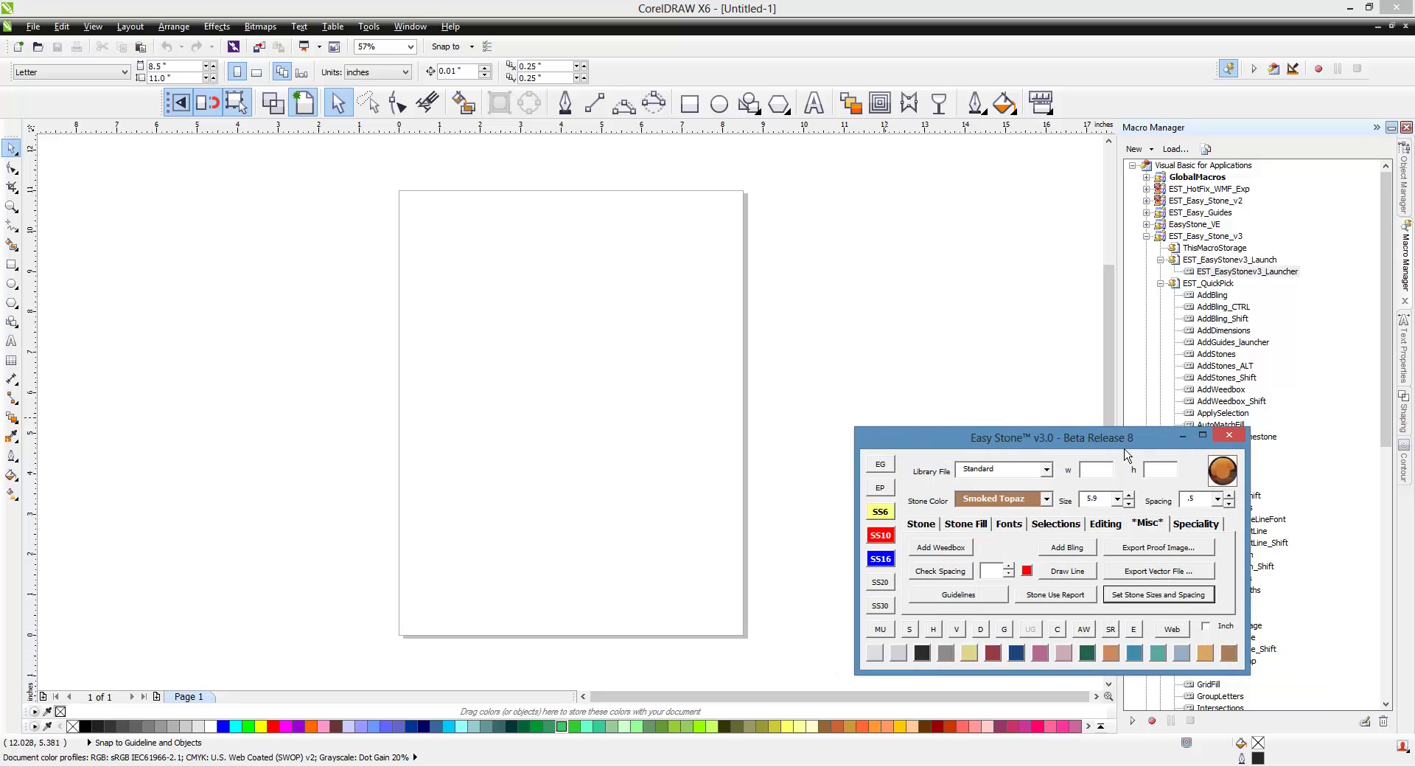
{"action": "left_click", "coordinate": [1229, 435]}
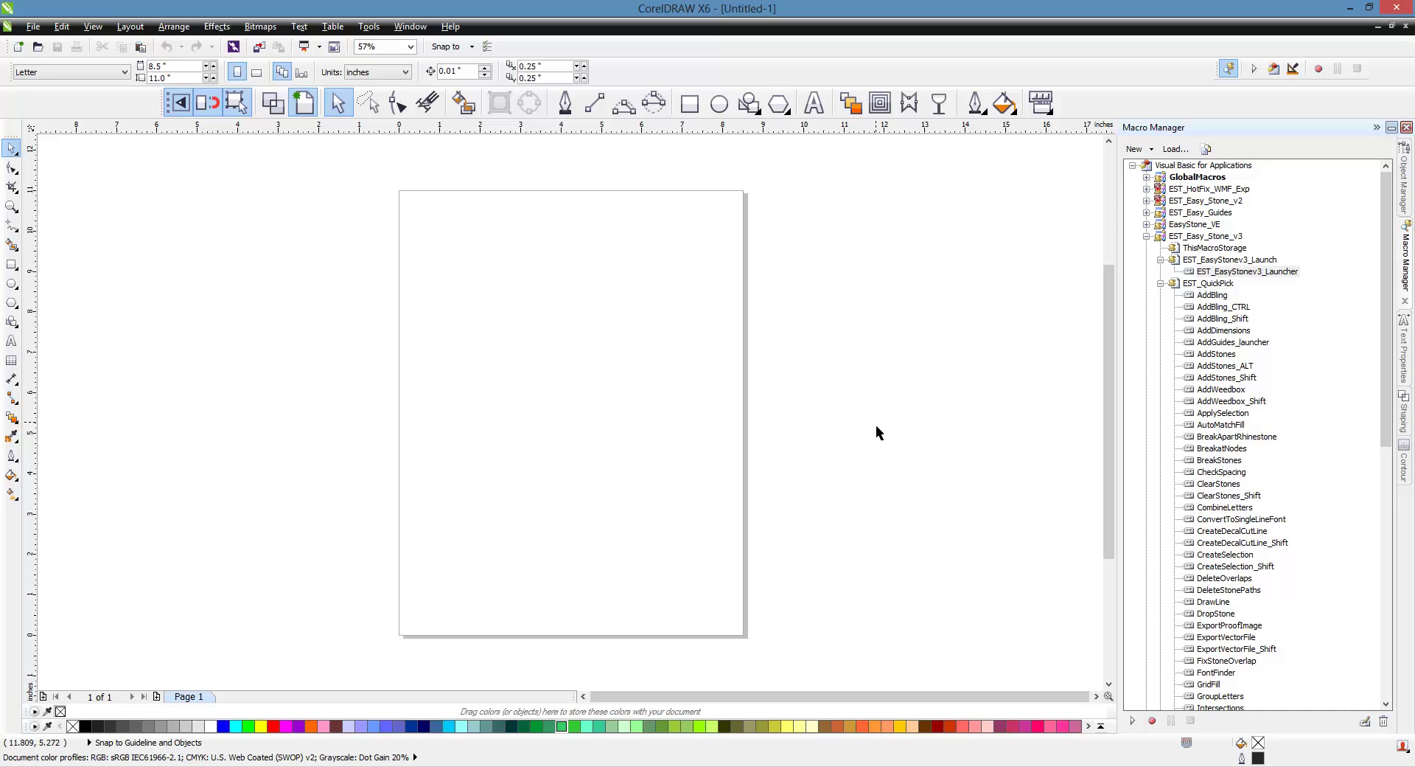
- Choose Reset Easy Stone Back to Defaults from the Easy Stone toolbar menu and confirm with Yes
{"action": "left_click", "coordinate": [1053, 101]}
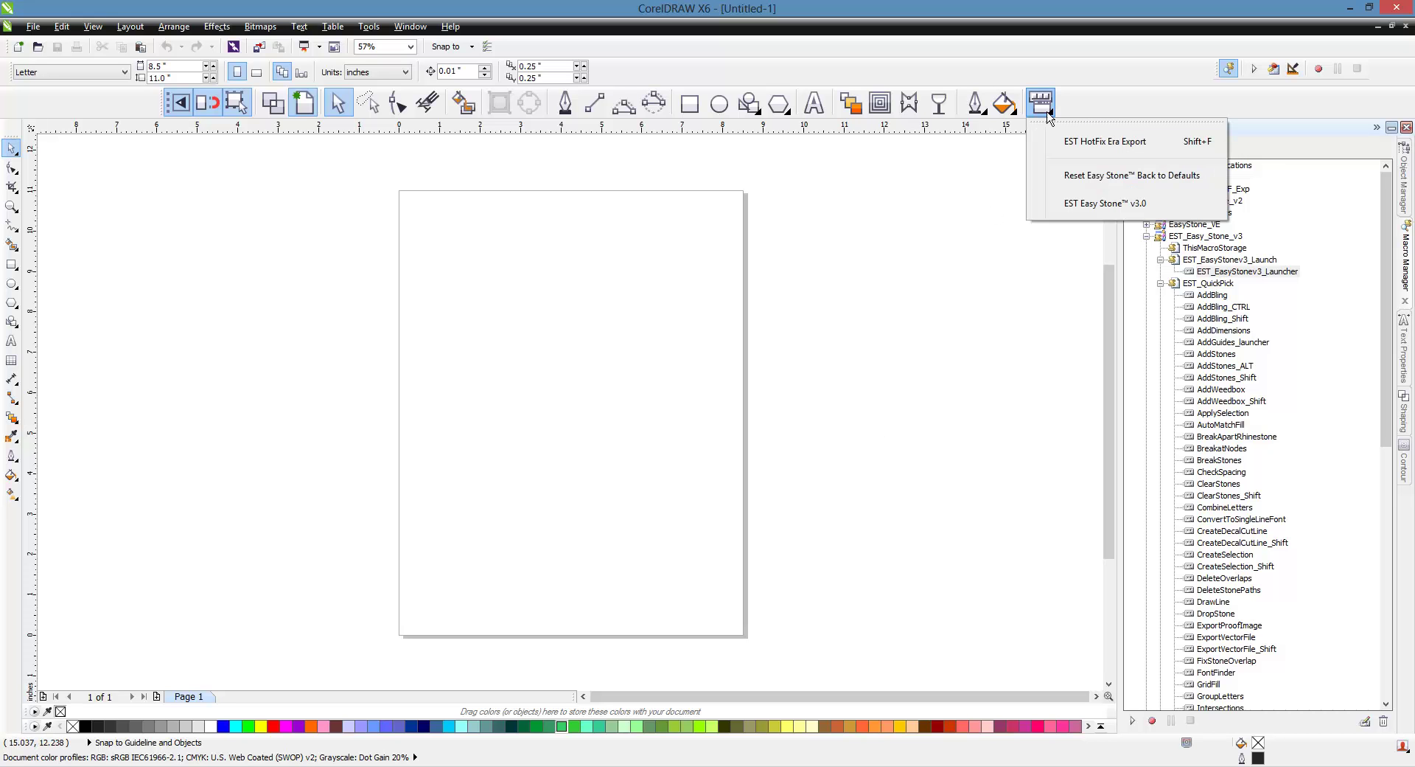
{"action": "left_click", "coordinate": [1139, 189]}
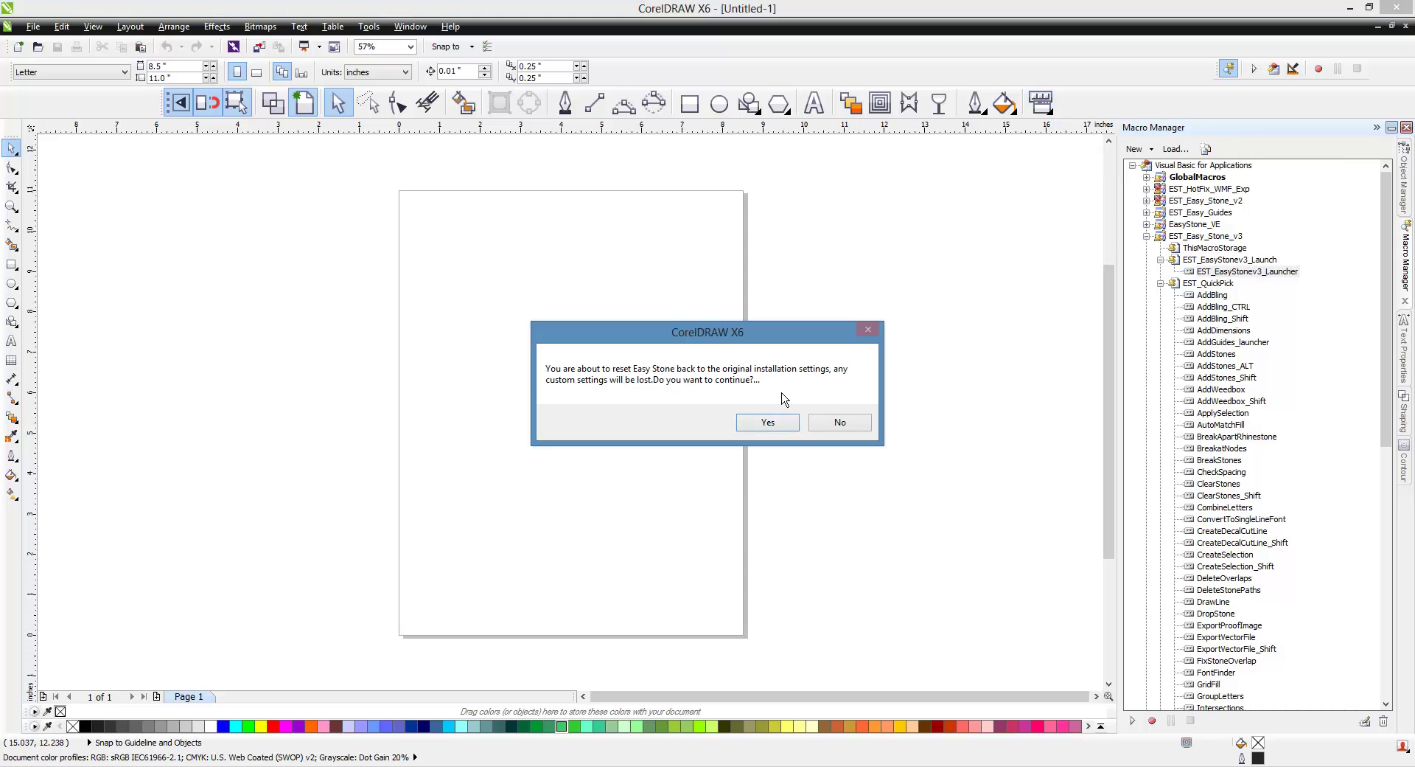
{"action": "left_click", "coordinate": [790, 426]}
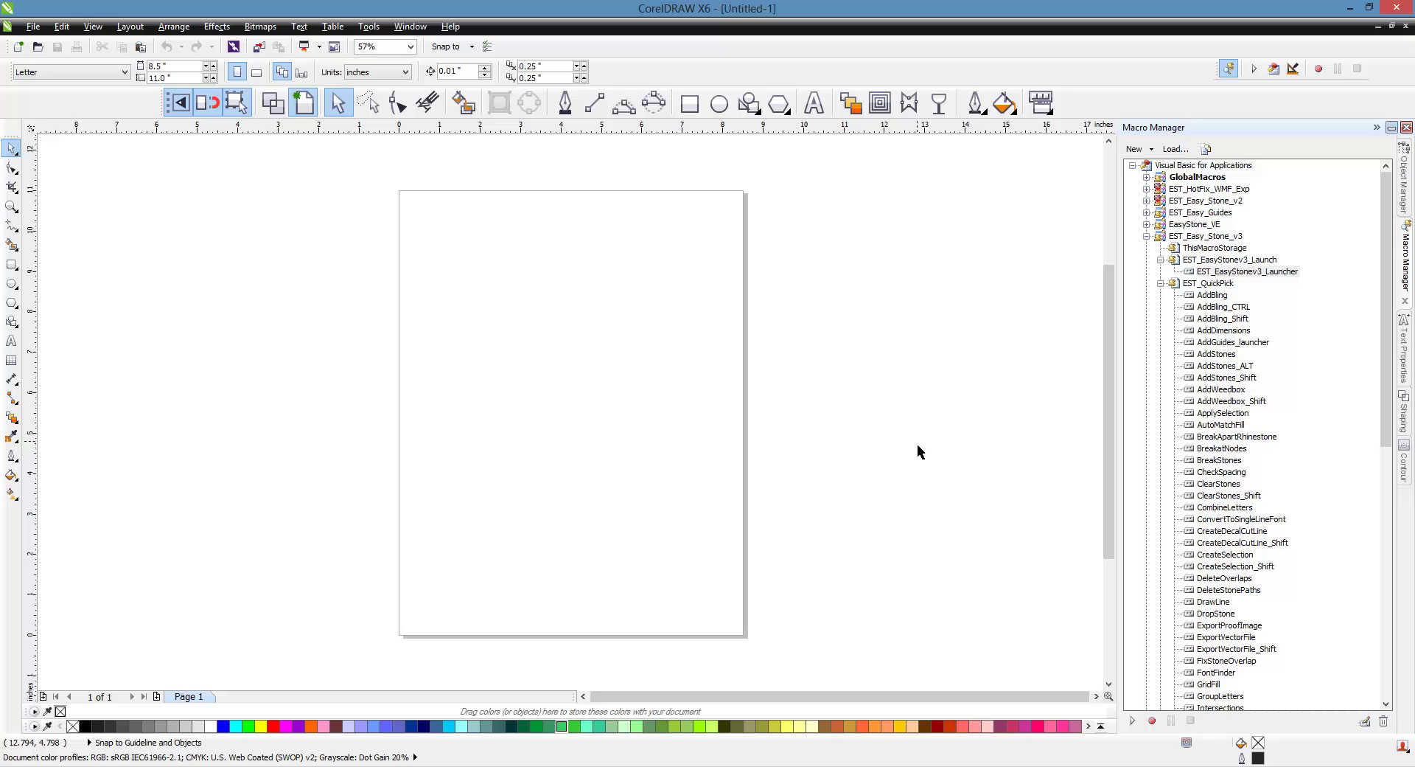
- Launch Easy Stone v3 and open Set Stone Sizes and Spacing from its Misc tab
{"action": "double_click", "coordinate": [1264, 273]}
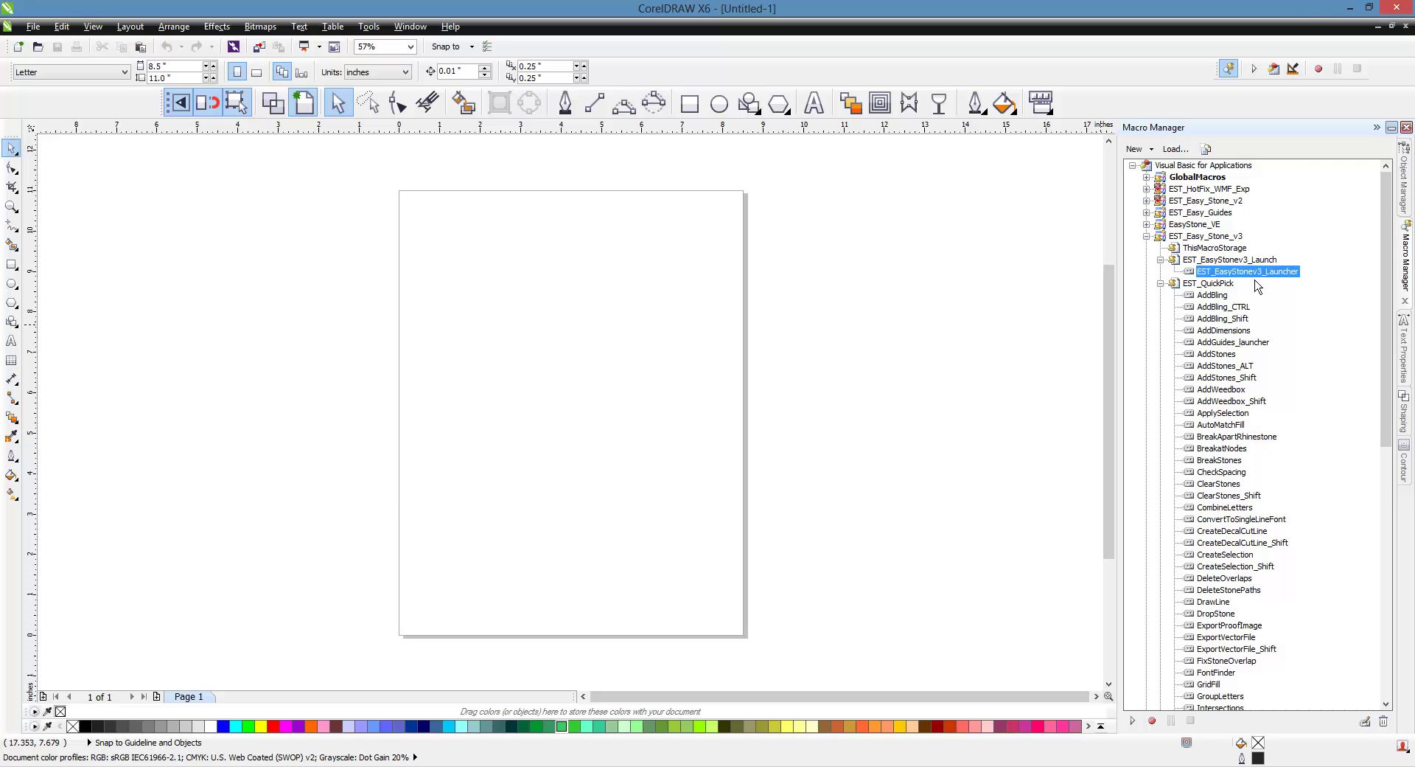
{"action": "left_click_drag", "start_coordinate": [255, 276], "coordinate": [1121, 433]}
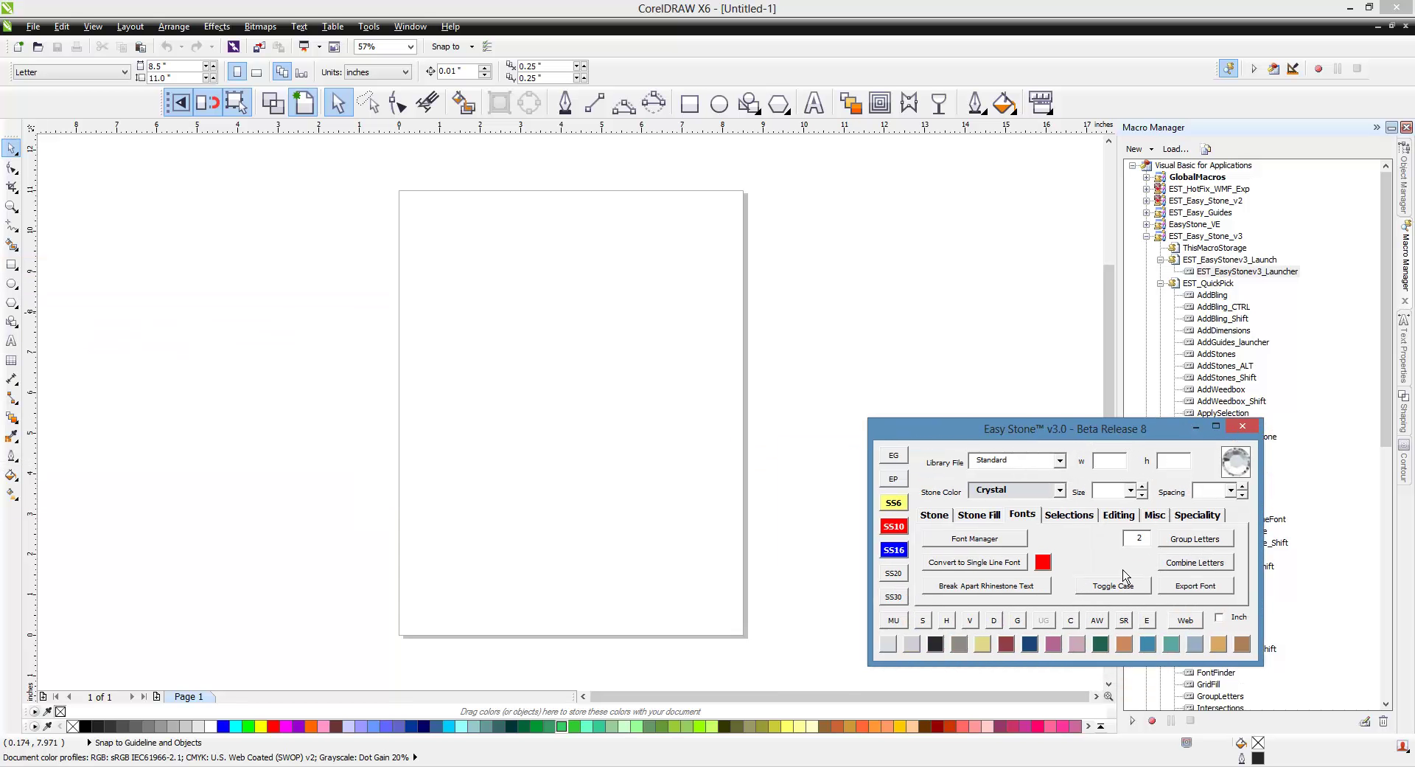
{"action": "left_click", "coordinate": [1160, 524]}
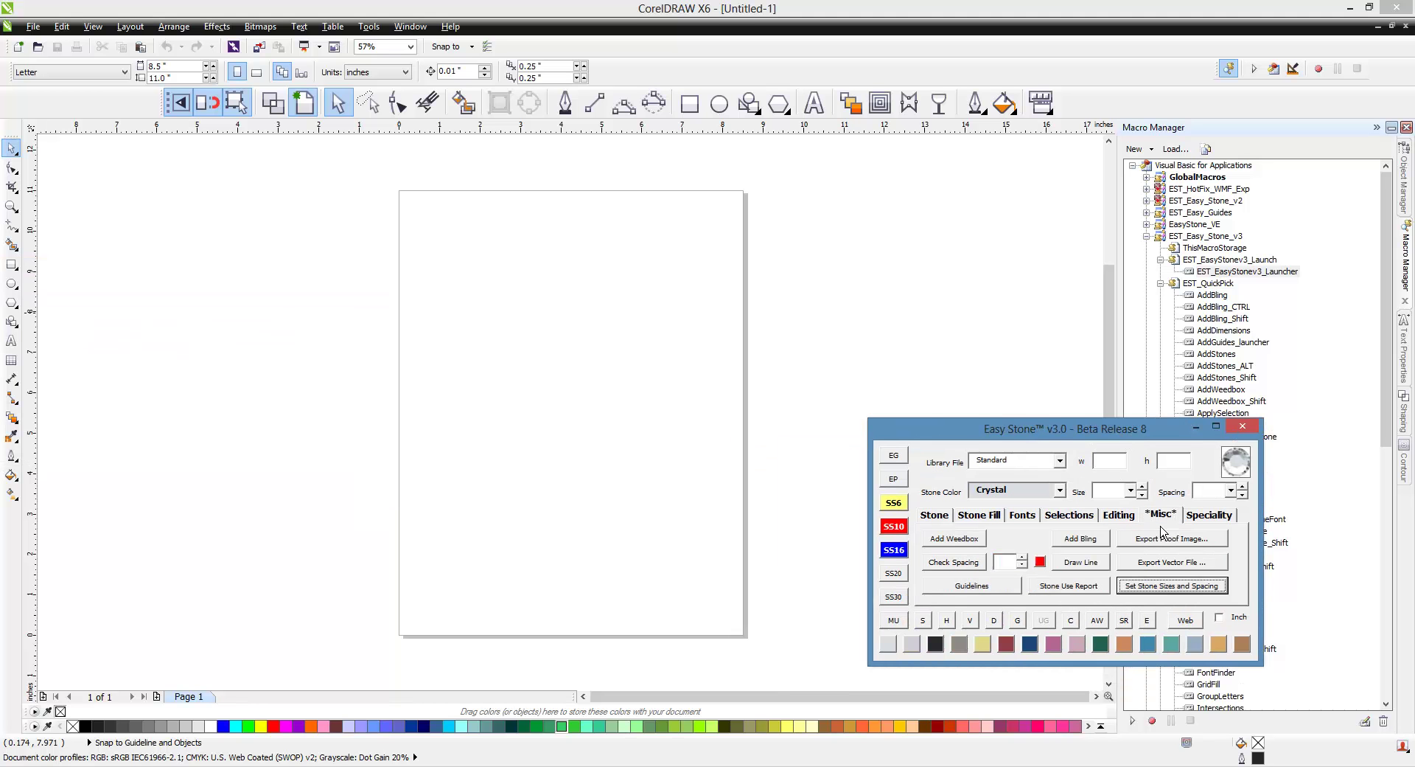
{"action": "left_click", "coordinate": [1173, 587]}
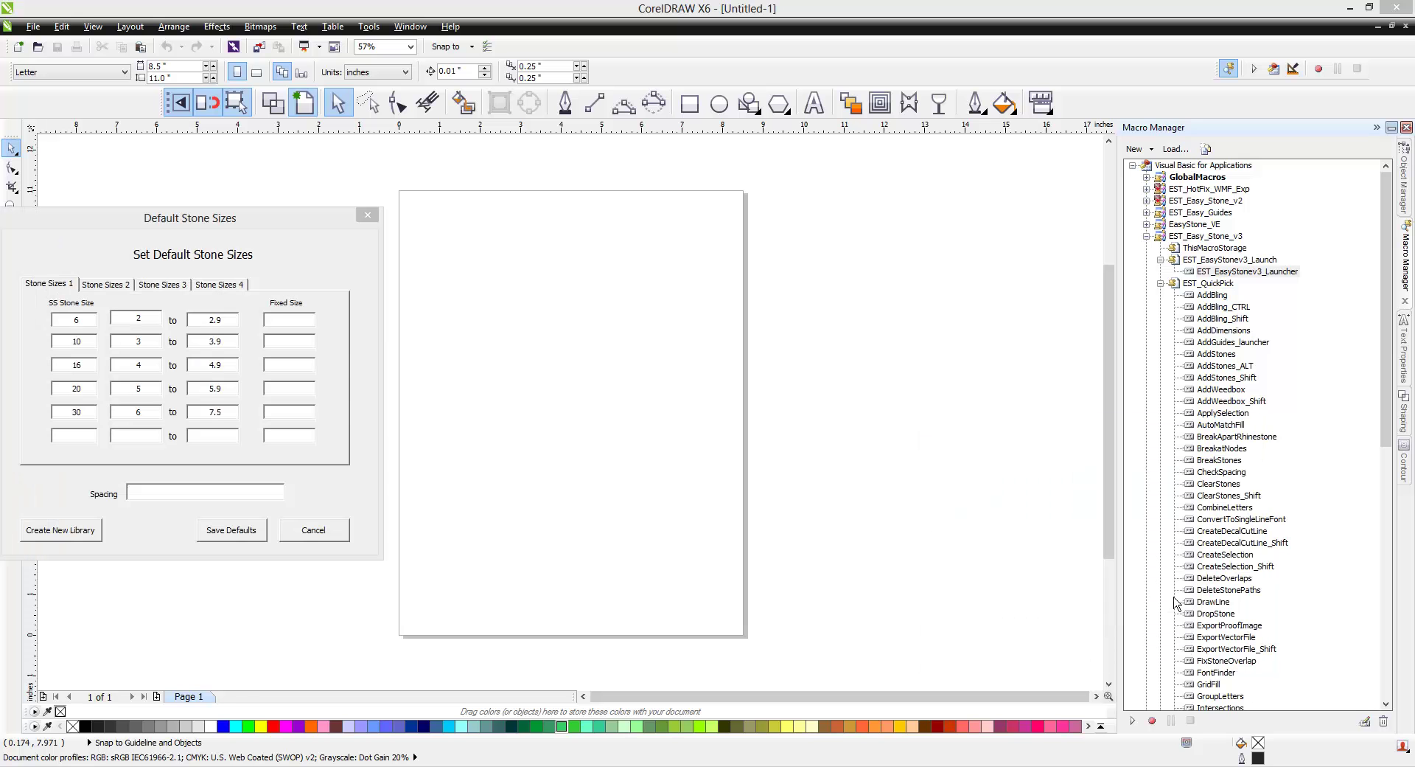
{"action": "left_click_drag", "start_coordinate": [291, 234], "coordinate": [973, 312]}
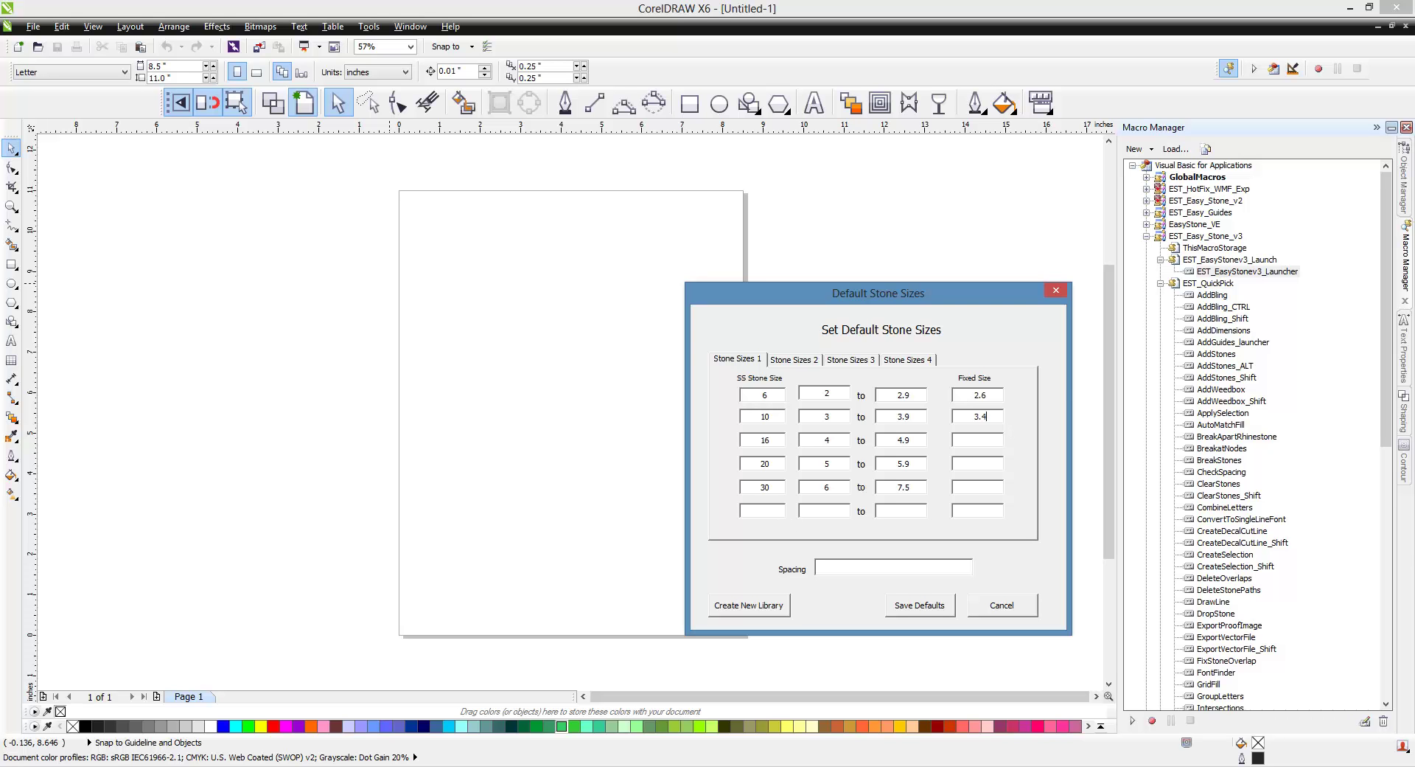
- Enter fixed sizes 2.6, 3.4, 4.8, 5.9, 7.5 and spacing .5,1,2,4,6, then save as defaults
{"action": "type", "text": "4.8"}
{"action": "left_click", "coordinate": [867, 567]}
{"action": "type", "text": ".5,1,2,4,6"}
{"action": "left_click", "coordinate": [926, 610]}
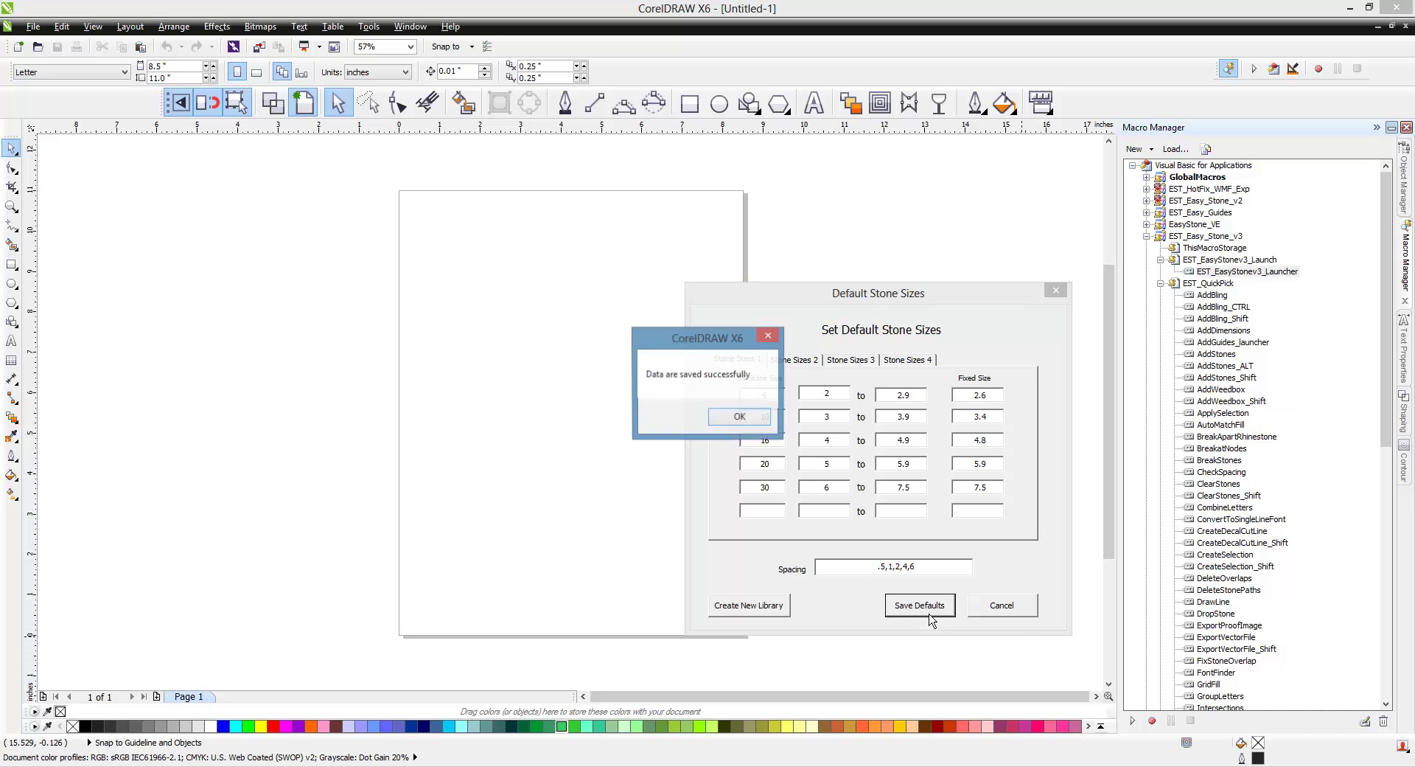
{"action": "left_click", "coordinate": [739, 423]}
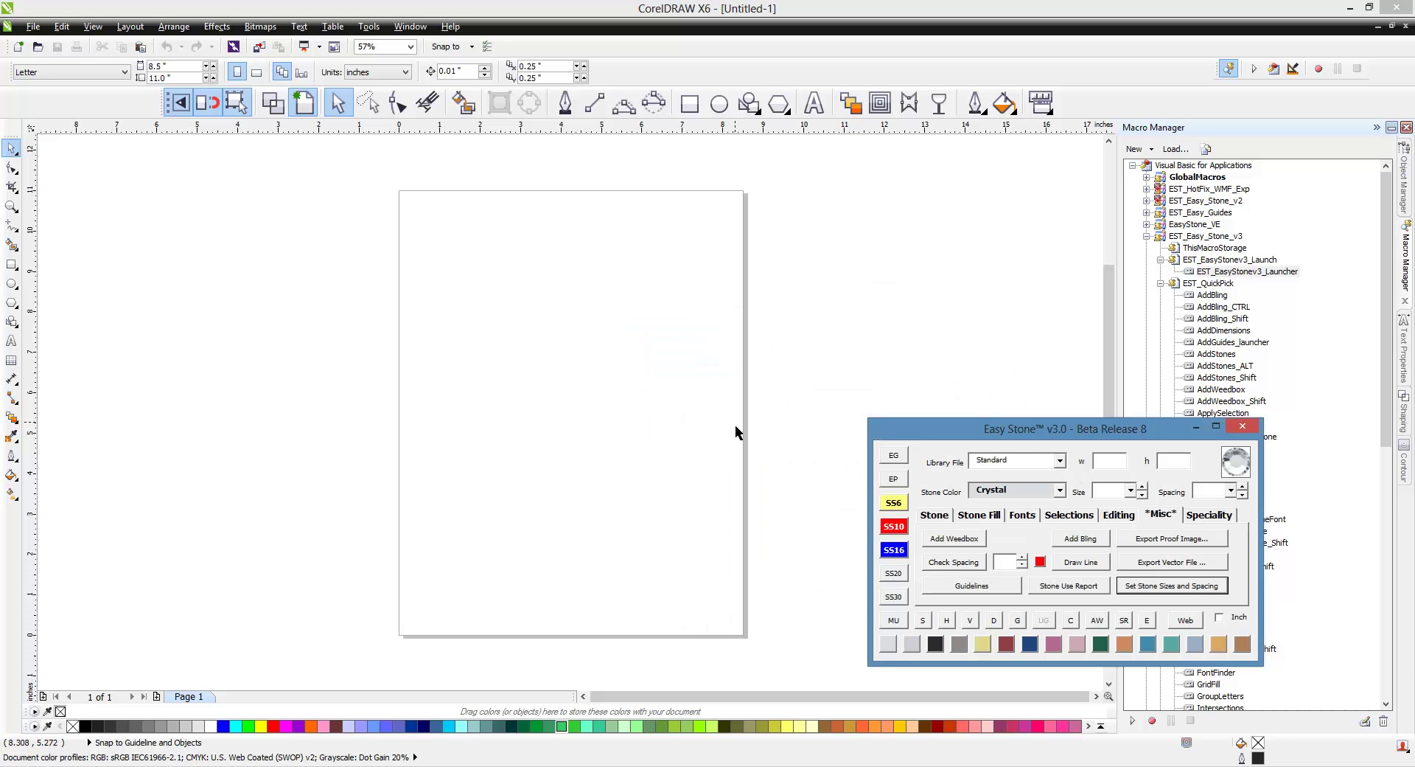
- Draw a rectangle and line its outline with 119 SS10 stones at .5 spacing
{"action": "left_click", "coordinate": [898, 527]}
{"action": "left_click", "coordinate": [1230, 490]}
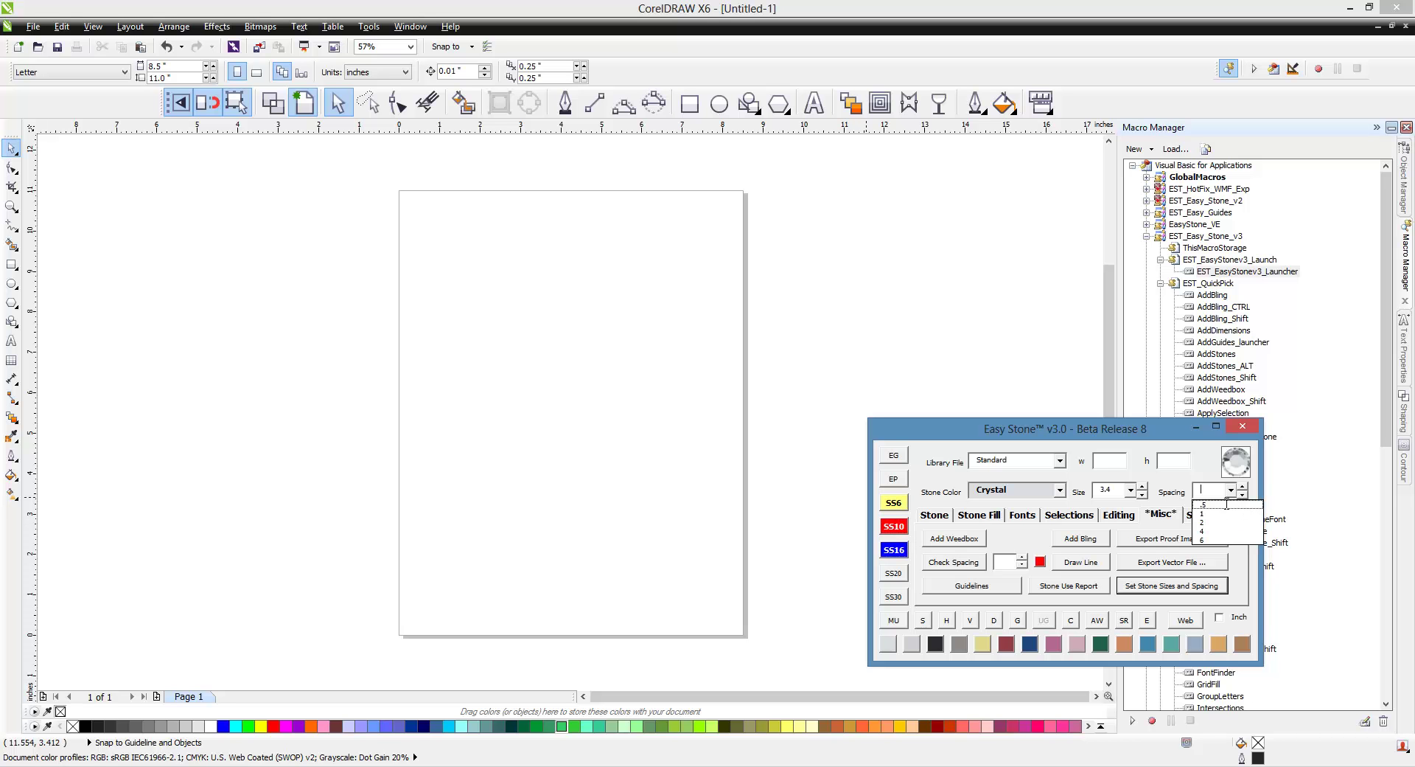
{"action": "left_click", "coordinate": [1216, 518]}
{"action": "left_click", "coordinate": [881, 247]}
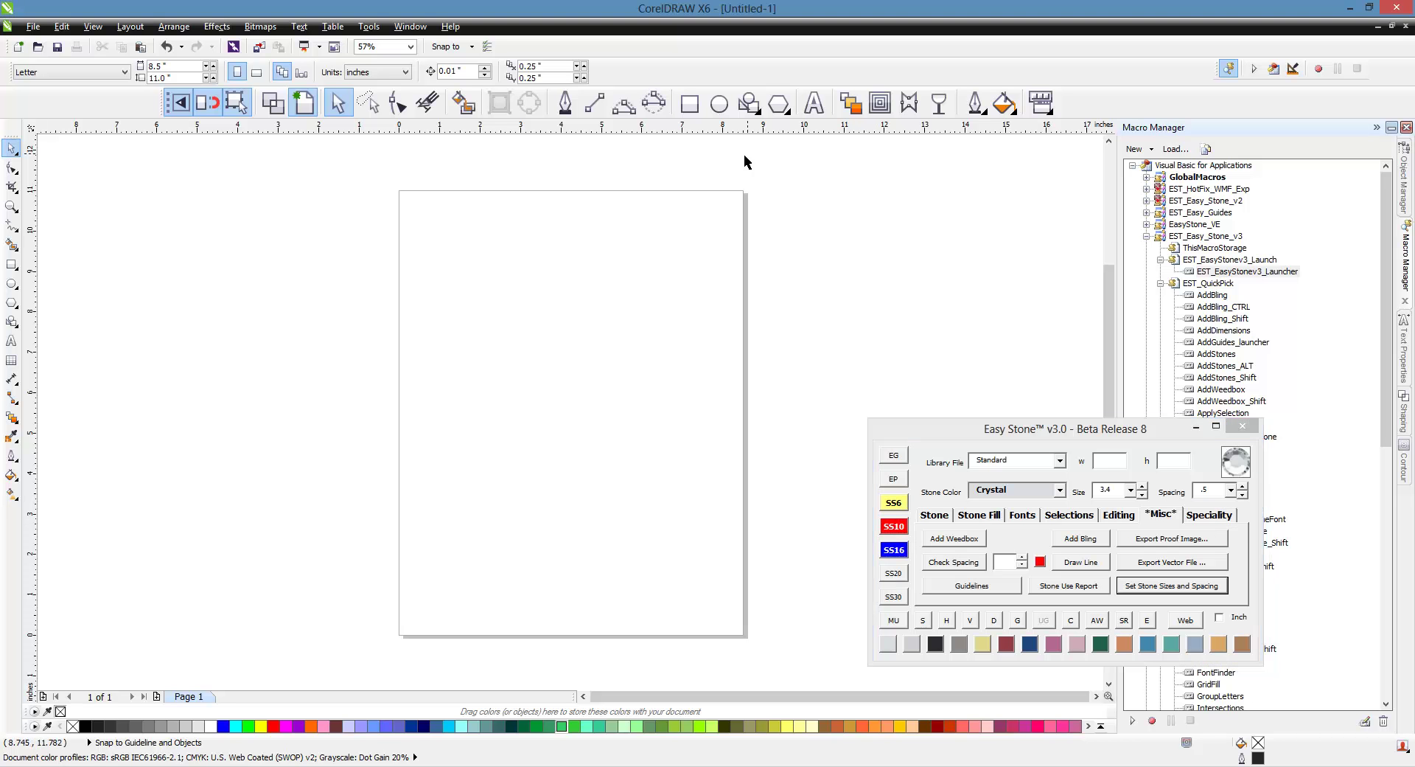
{"action": "left_click", "coordinate": [690, 104]}
{"action": "left_click_drag", "start_coordinate": [529, 368], "coordinate": [725, 541]}
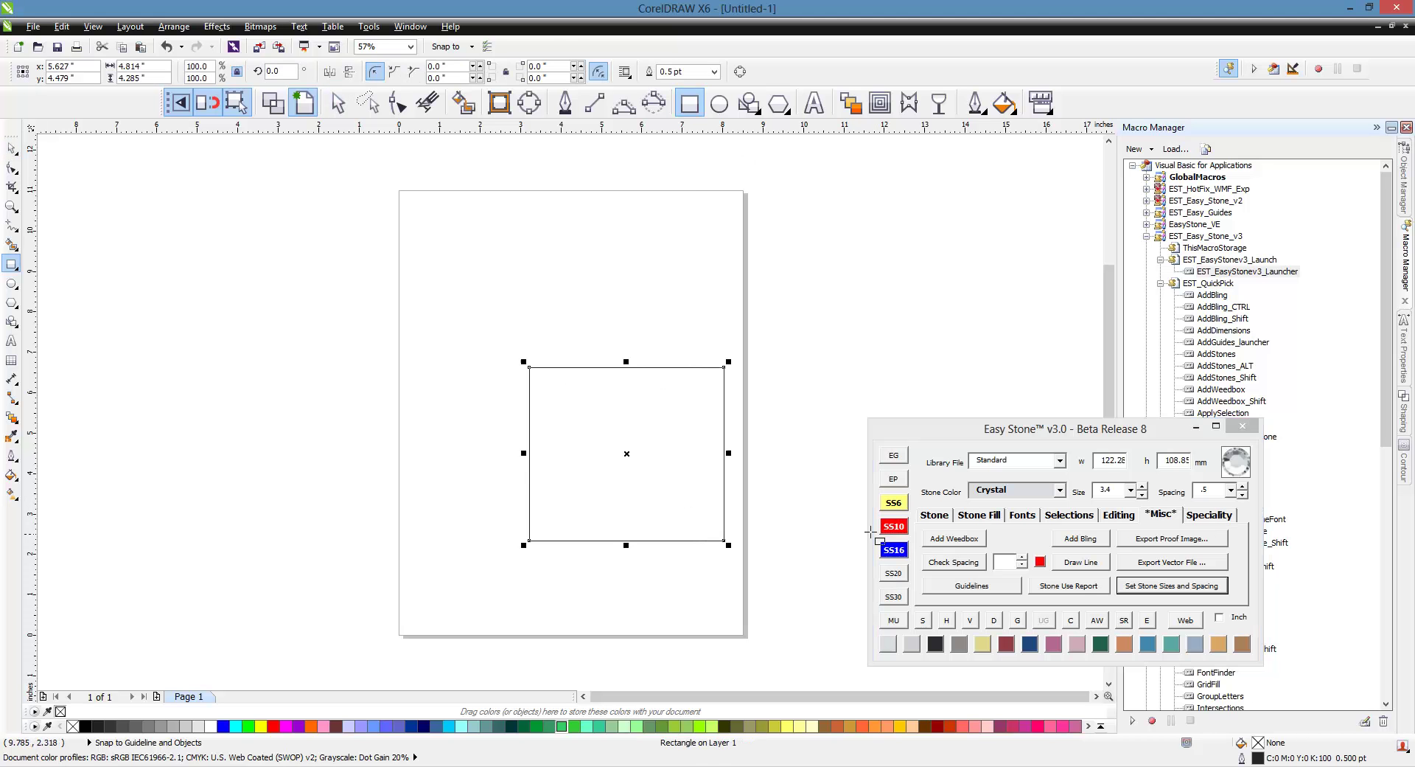
{"action": "left_click", "coordinate": [958, 525]}
{"action": "left_click", "coordinate": [1021, 540]}
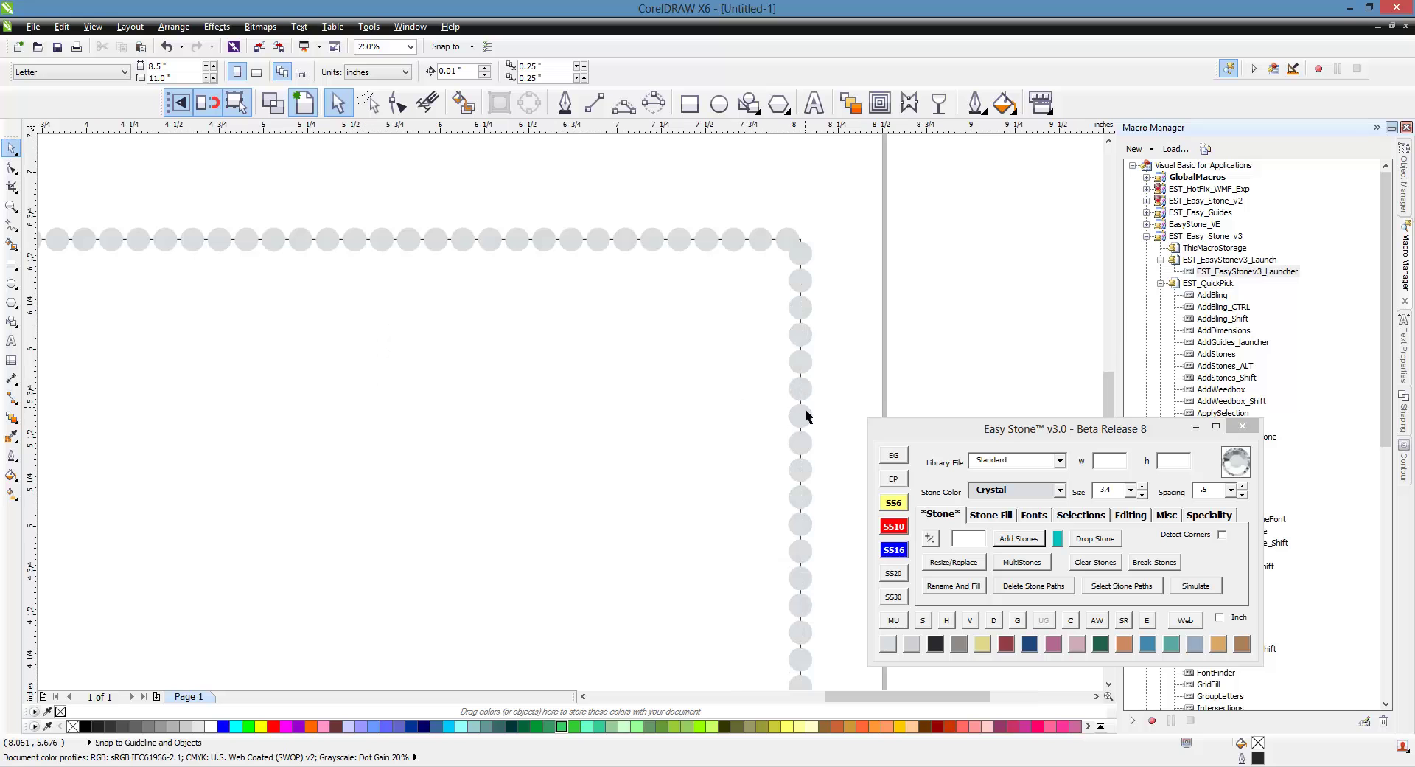
- Zoom out, marquee-select the stone outline and delete it, leaving the page blank
{"action": "scroll", "coordinate": [786, 359], "scroll_direction": "down", "scroll_amount": 5}
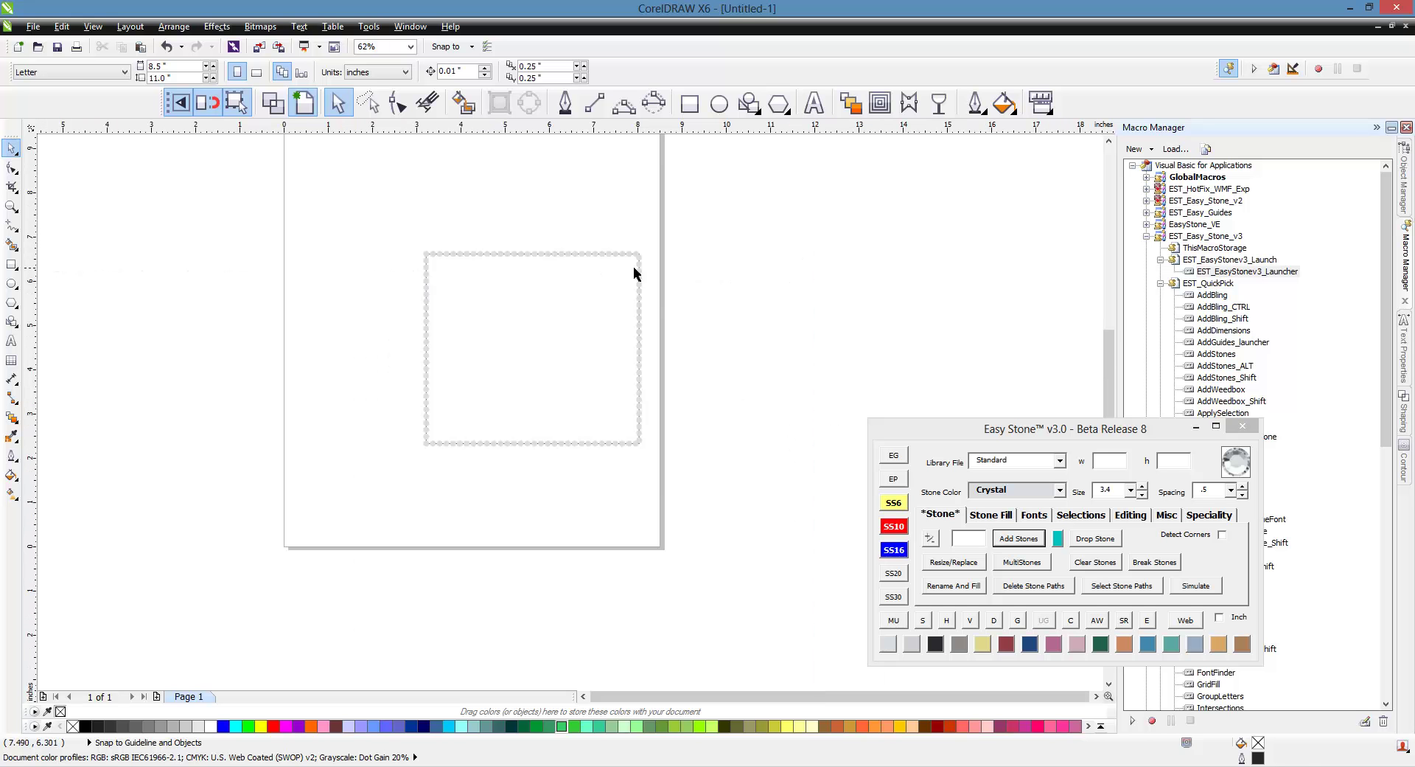
{"action": "left_click_drag", "start_coordinate": [703, 215], "coordinate": [308, 507]}
{"action": "key", "text": "Delete"}
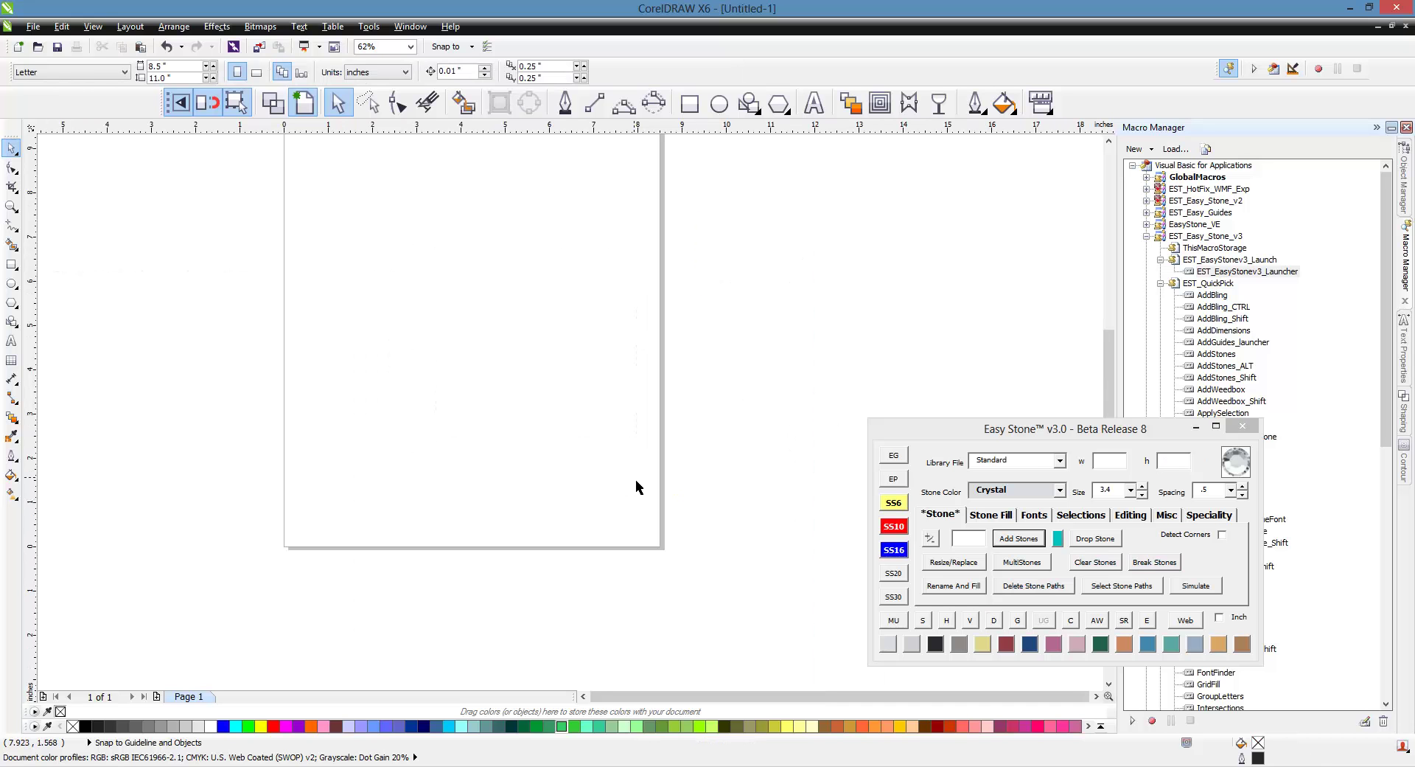
{"action": "left_click", "coordinate": [915, 440]}
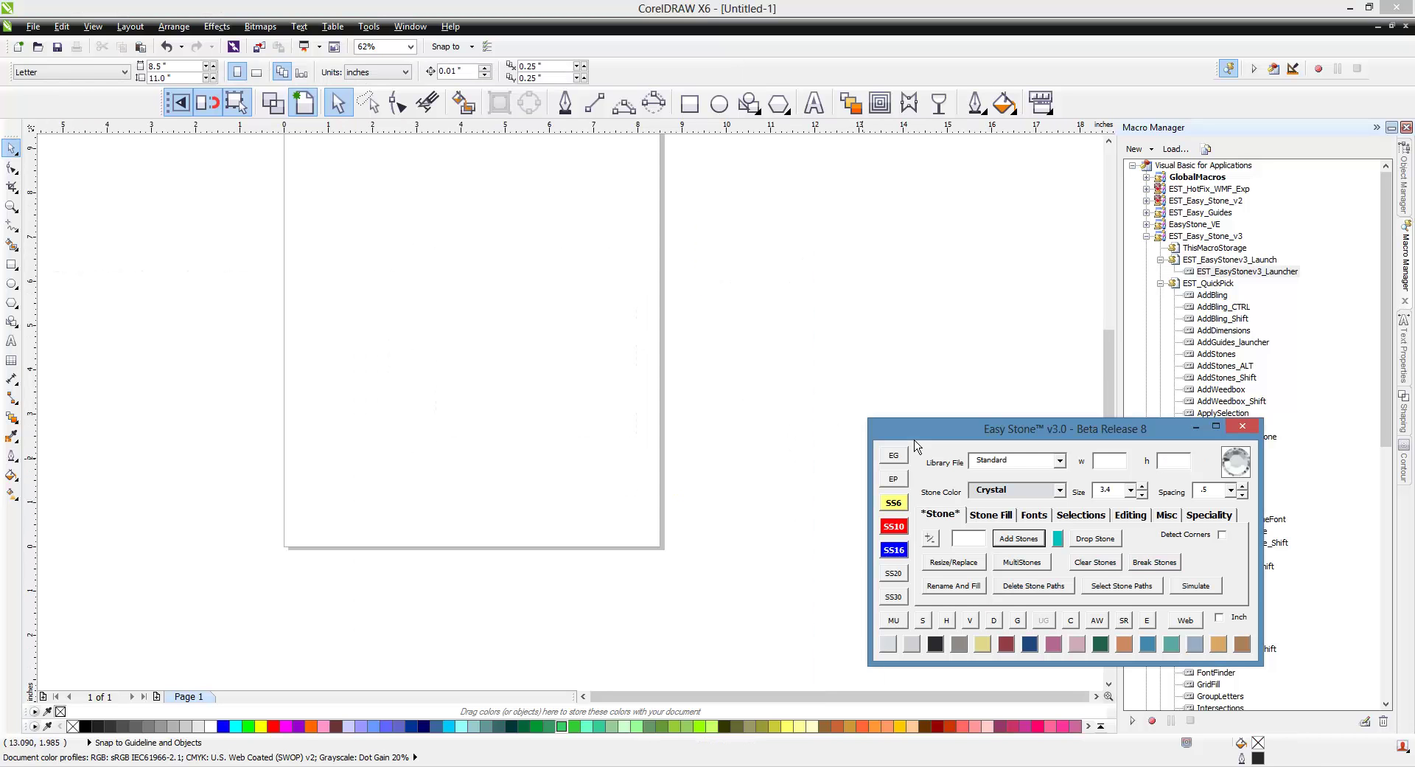
- Close the Easy Stone panel, then relaunch EST Easy Stone v3.0 from the toolbar button's command list
{"action": "left_click_drag", "start_coordinate": [915, 441], "coordinate": [935, 441]}
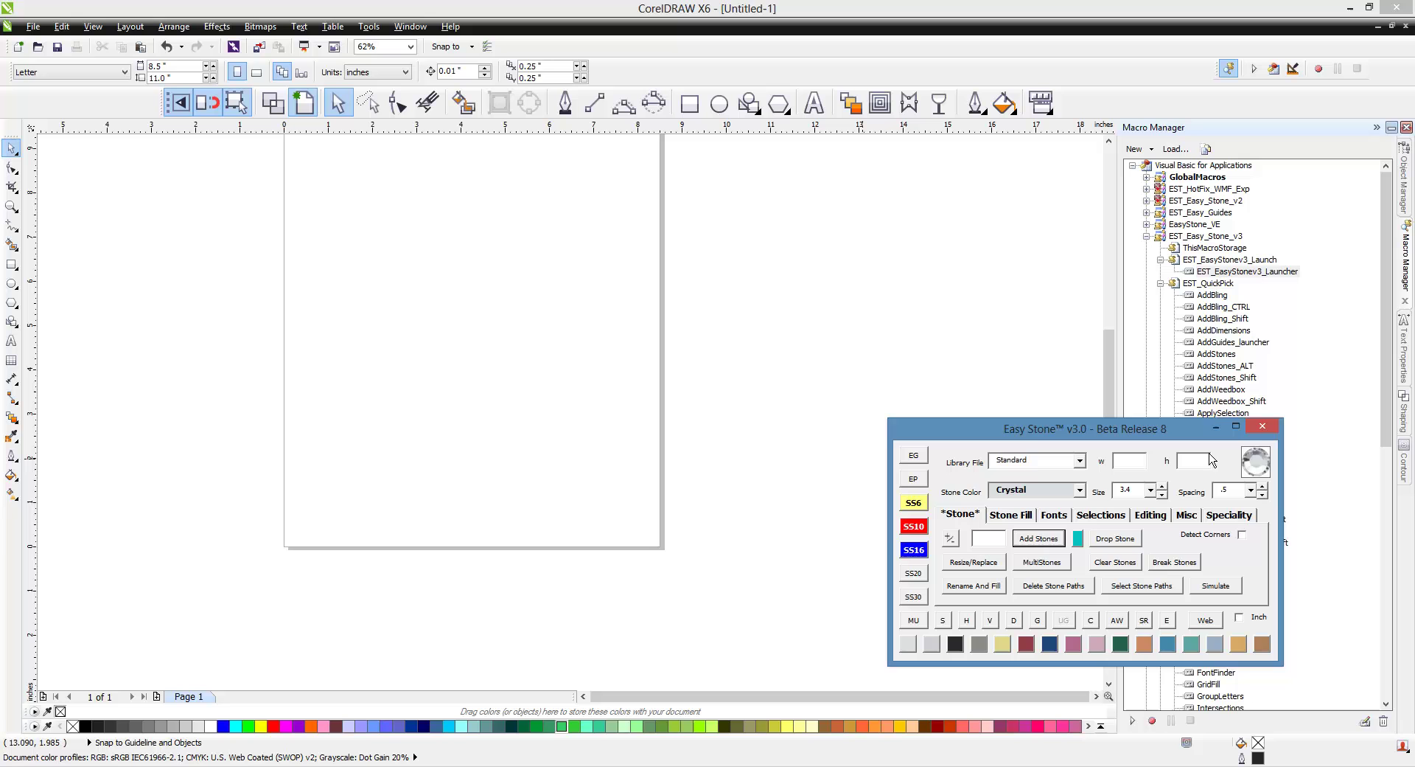
{"action": "left_click", "coordinate": [1271, 435]}
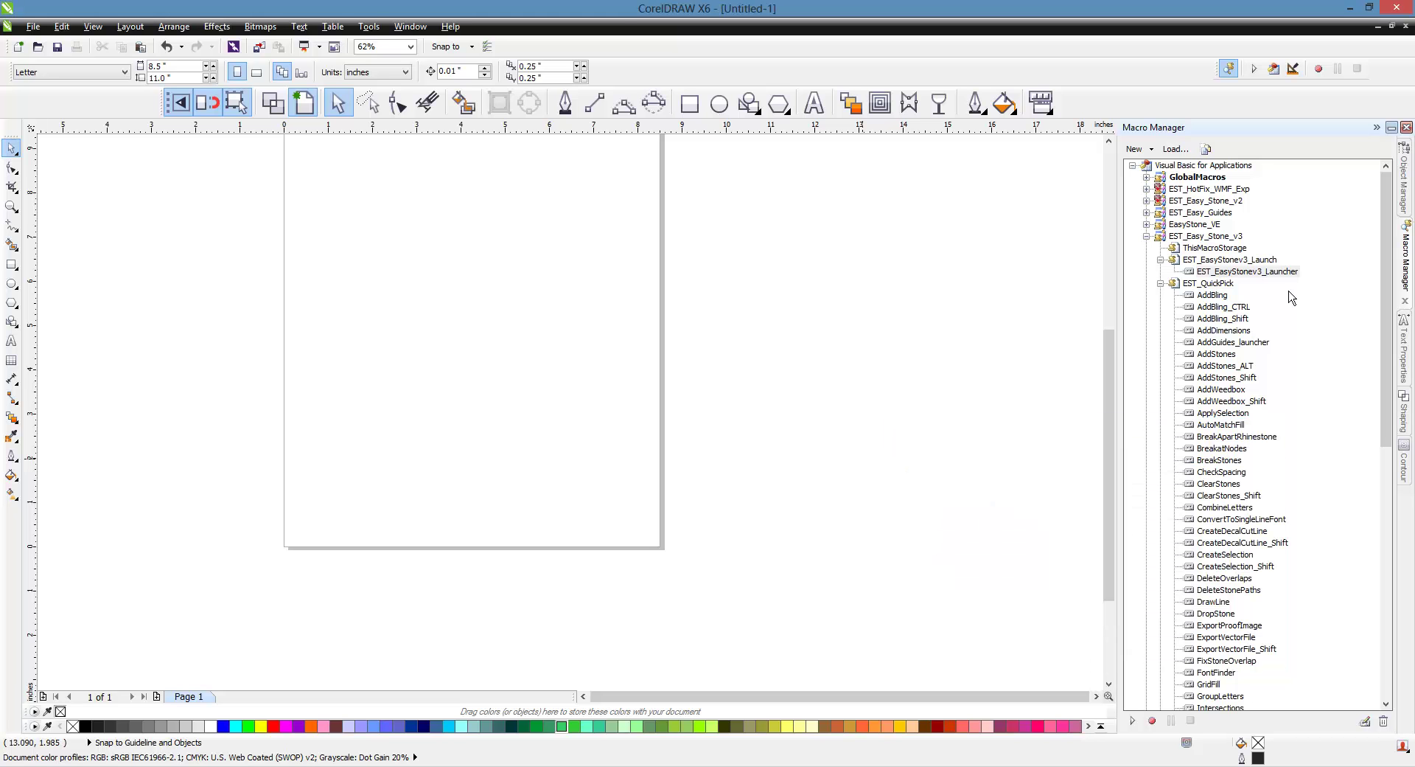
{"action": "left_click", "coordinate": [1060, 117]}
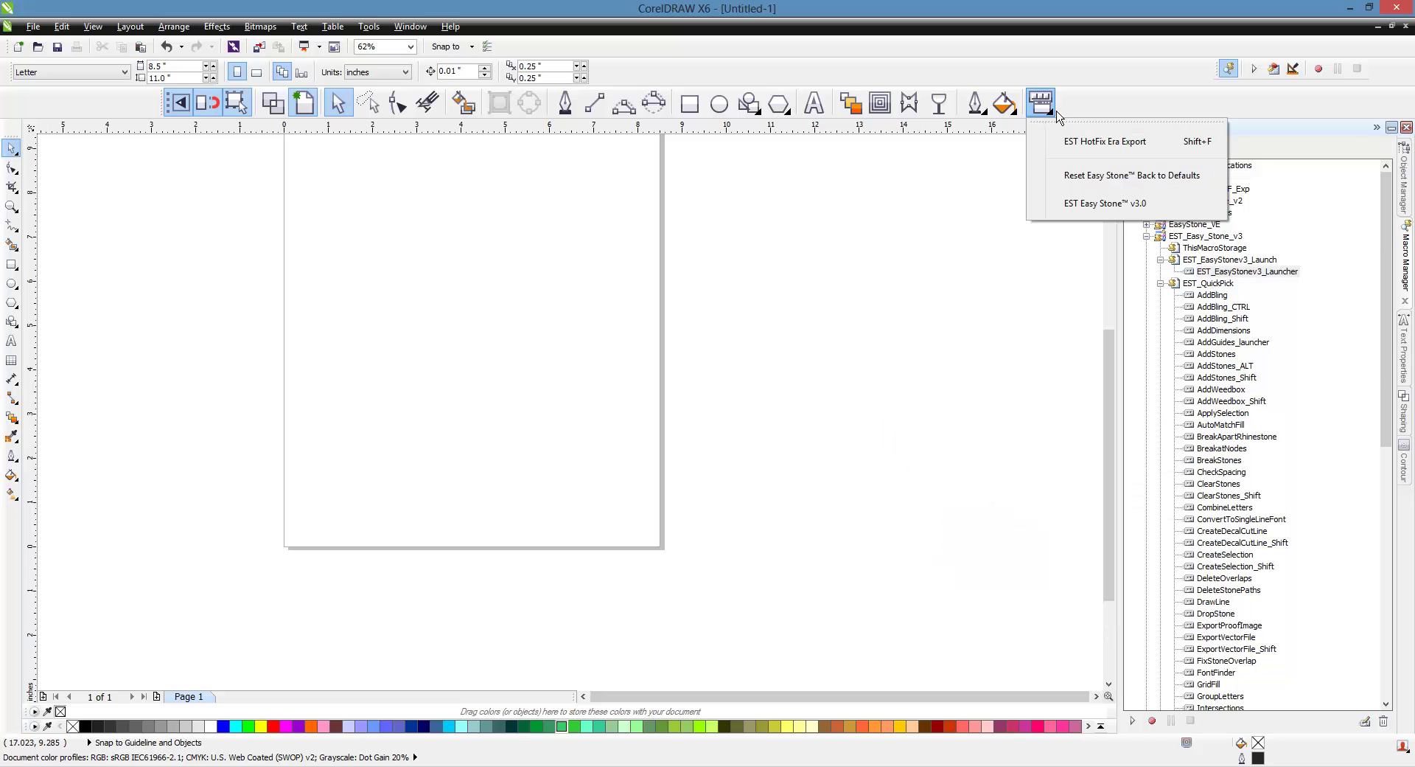
{"action": "left_click", "coordinate": [1118, 213]}
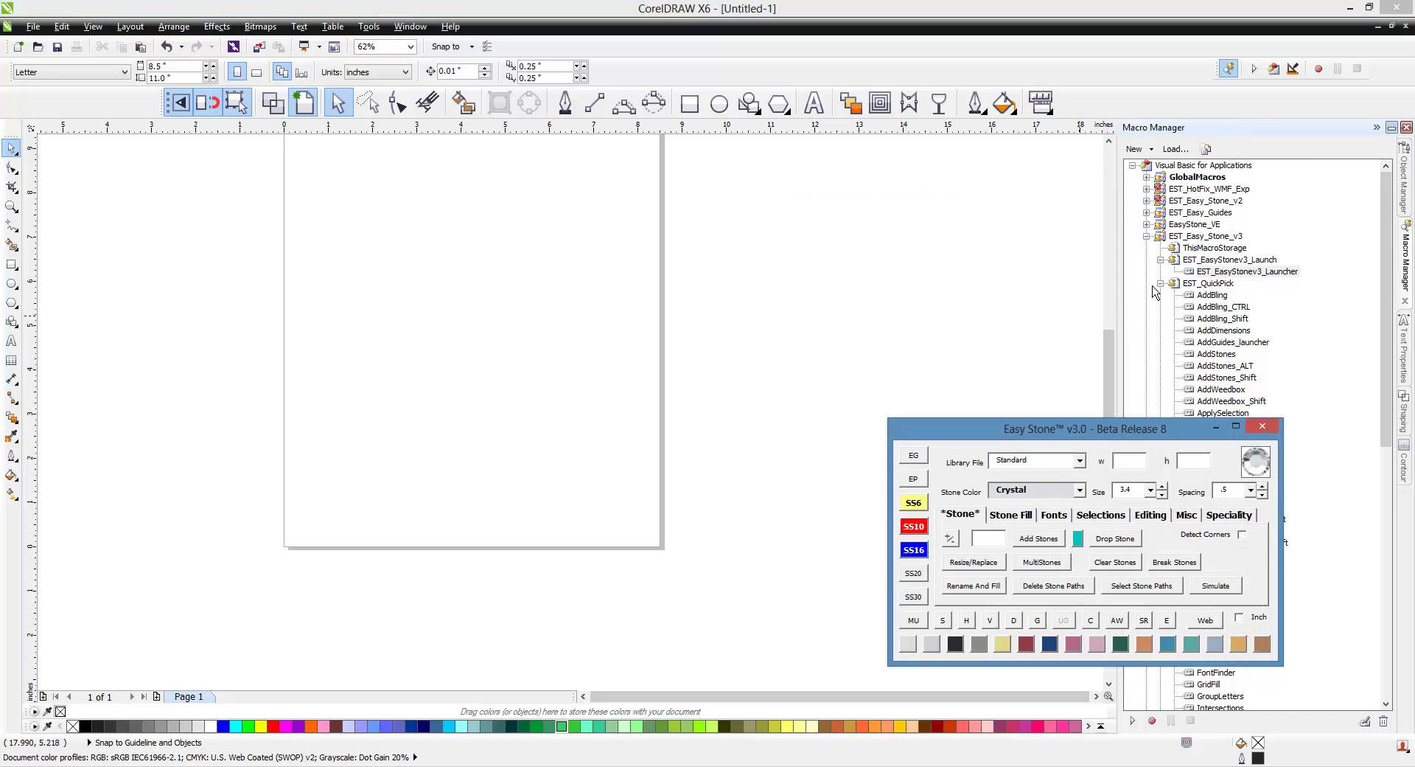
{"action": "left_click", "coordinate": [1267, 430]}
{"action": "left_click", "coordinate": [1147, 237]}
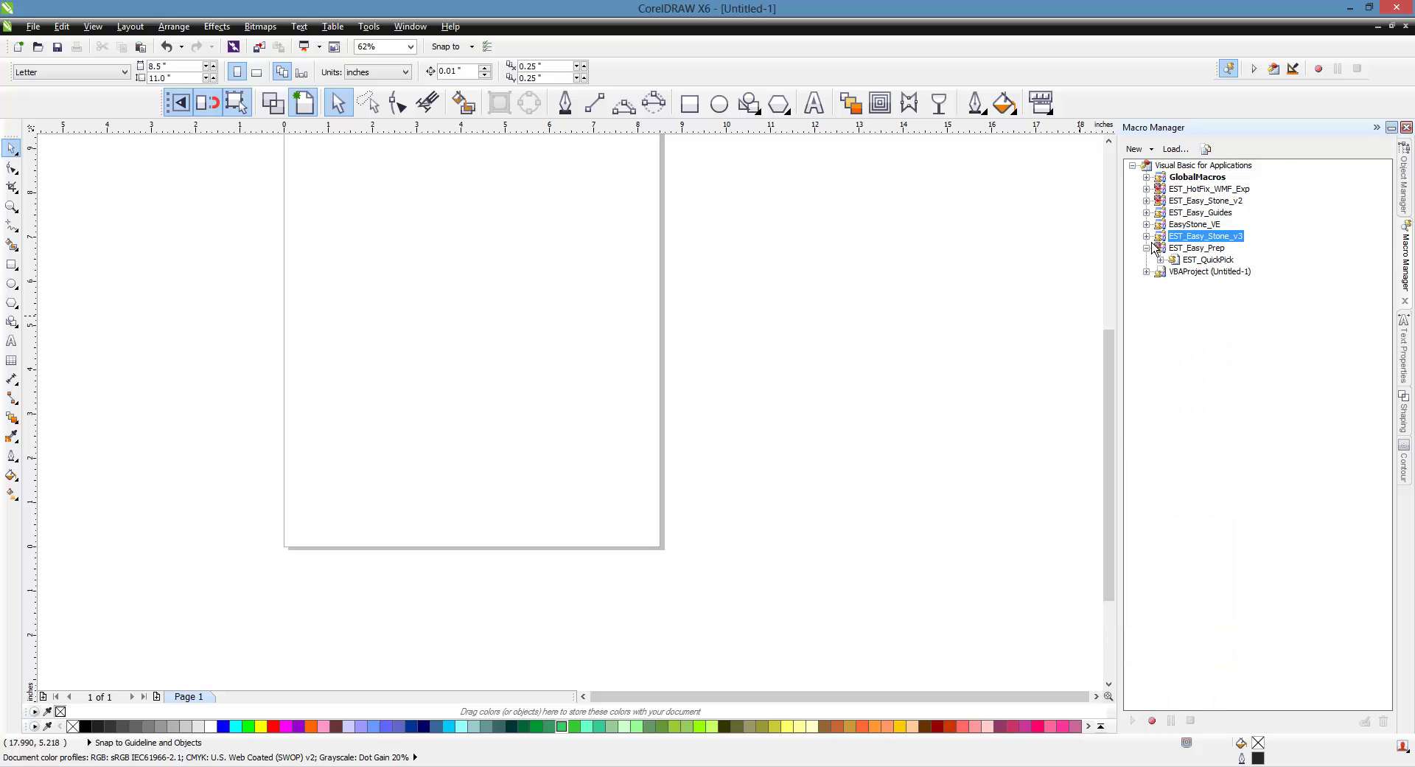